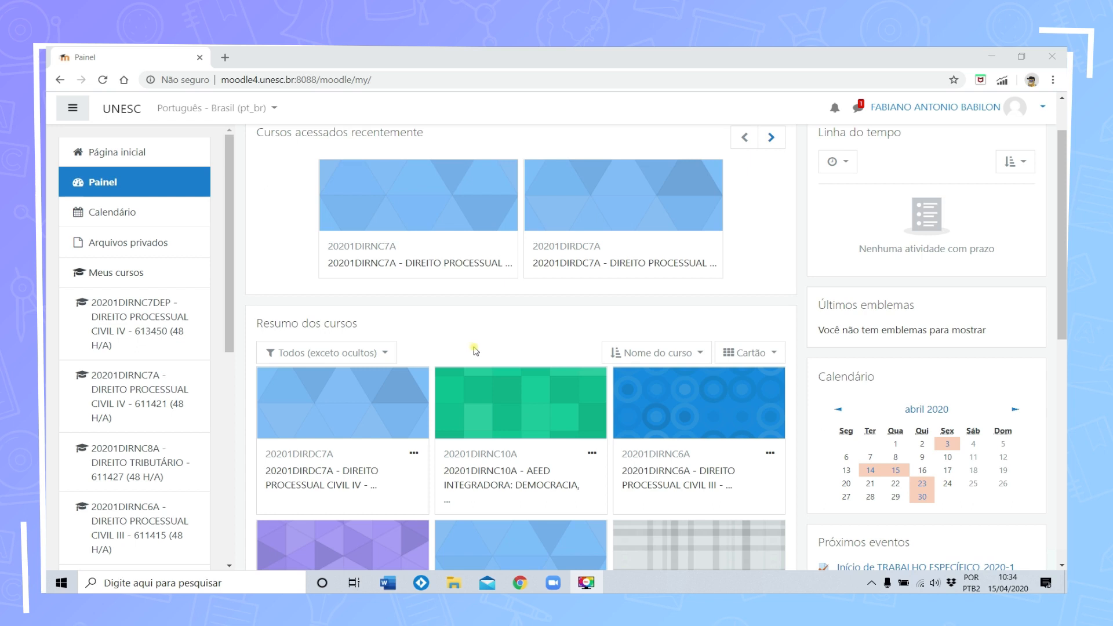
# Step: Open the course 20201DIRDC7A - DIREITO PROCESSUAL CIVIL IV and turn on its editing mode
pyautogui.click(324, 478)
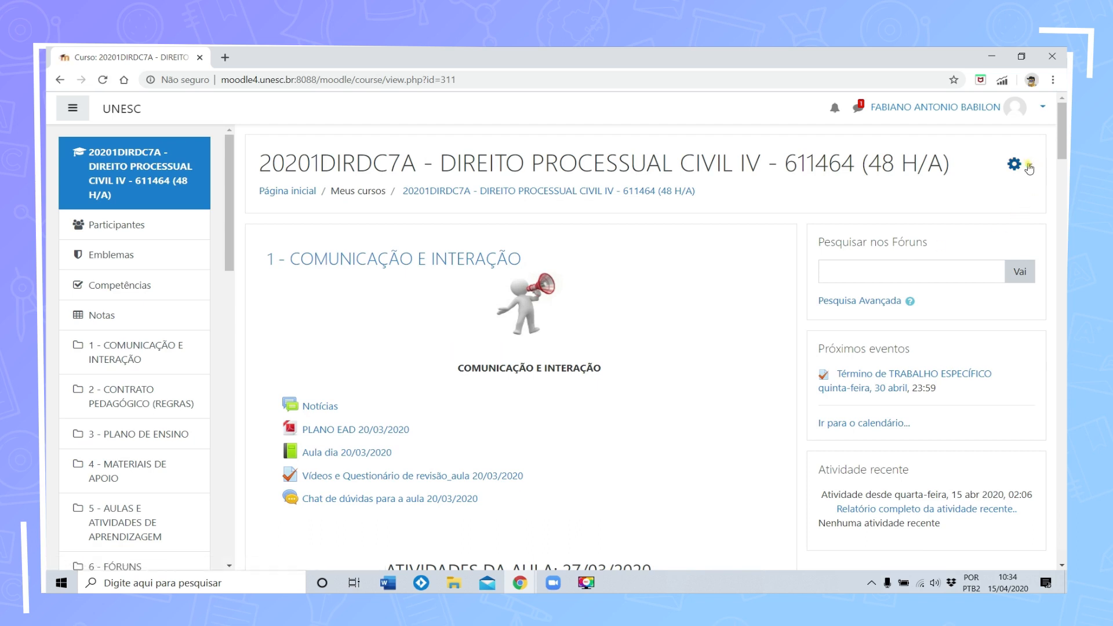
pyautogui.click(1016, 164)
pyautogui.click(936, 208)
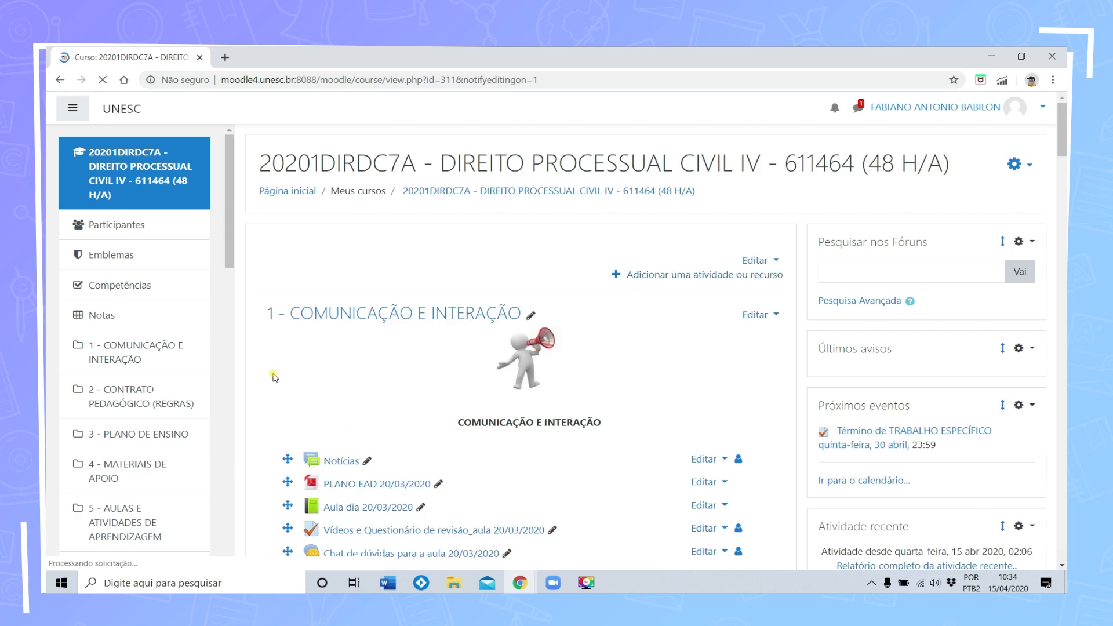
# Step: Add a new Questionário activity to the course section 7 - ENTREGA DE TRABALHOS
pyautogui.scroll(-5, 275, 377)
pyautogui.scroll(-15, 274, 377)
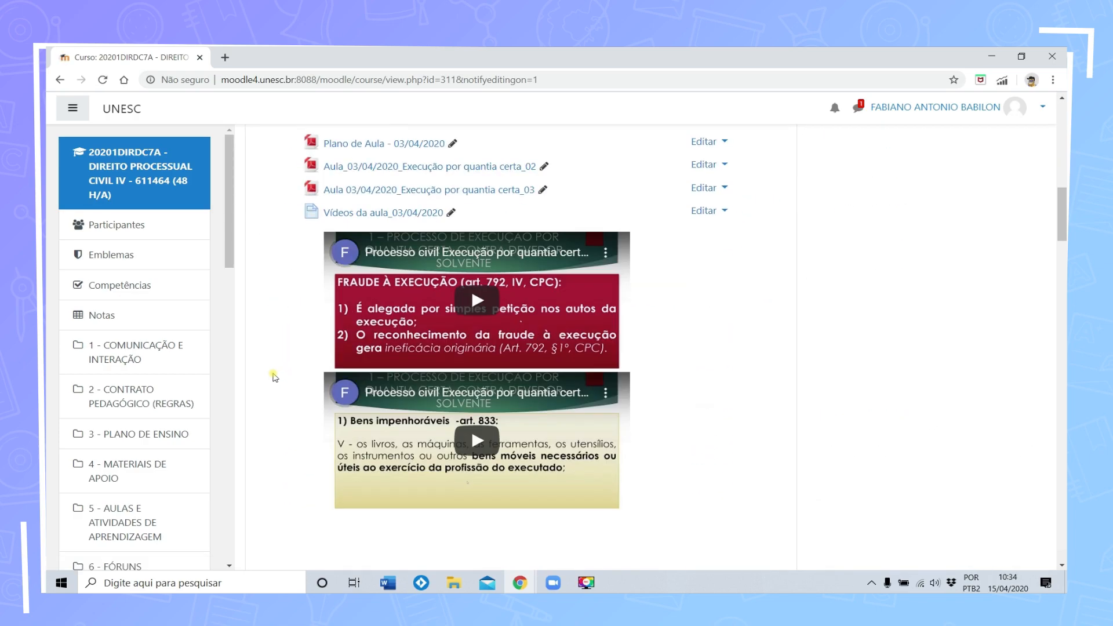
pyautogui.scroll(-20, 274, 378)
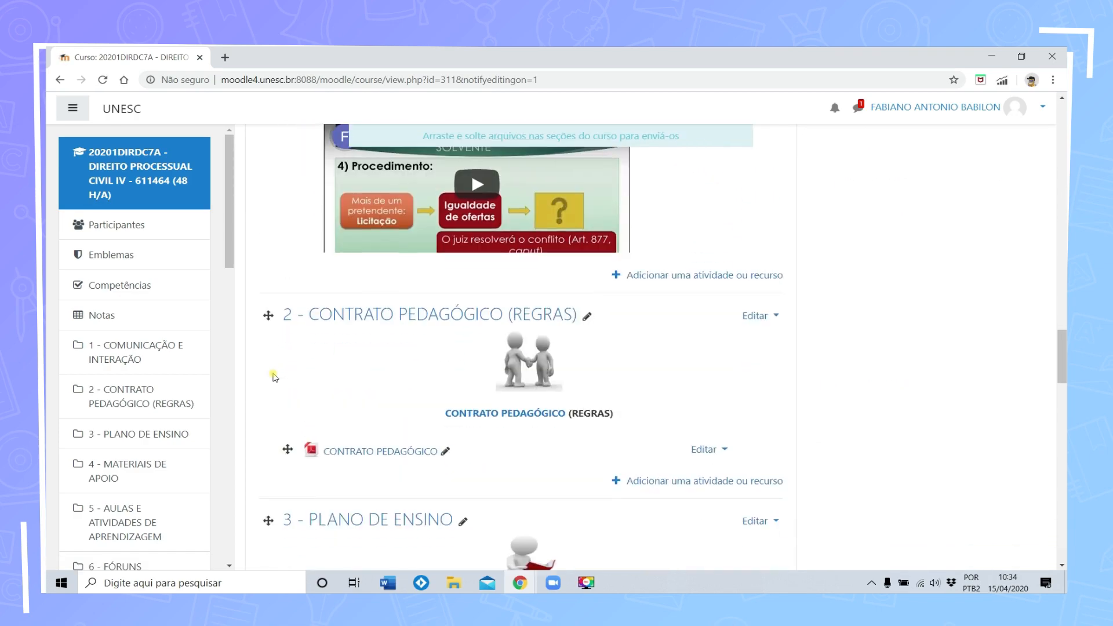
pyautogui.scroll(-14, 274, 377)
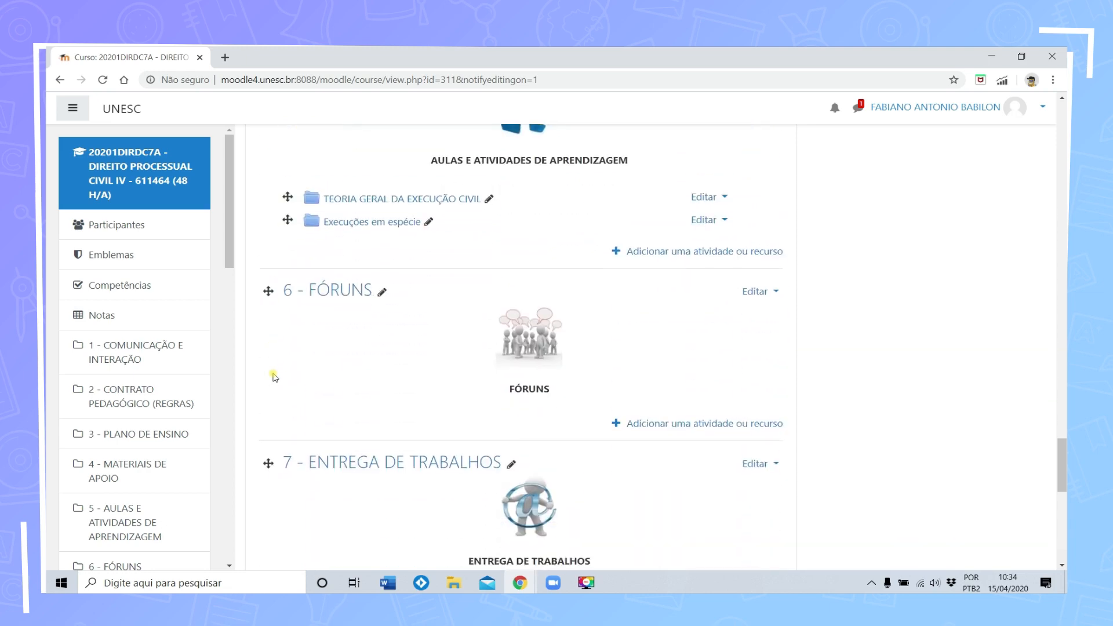
pyautogui.scroll(-4, 323, 383)
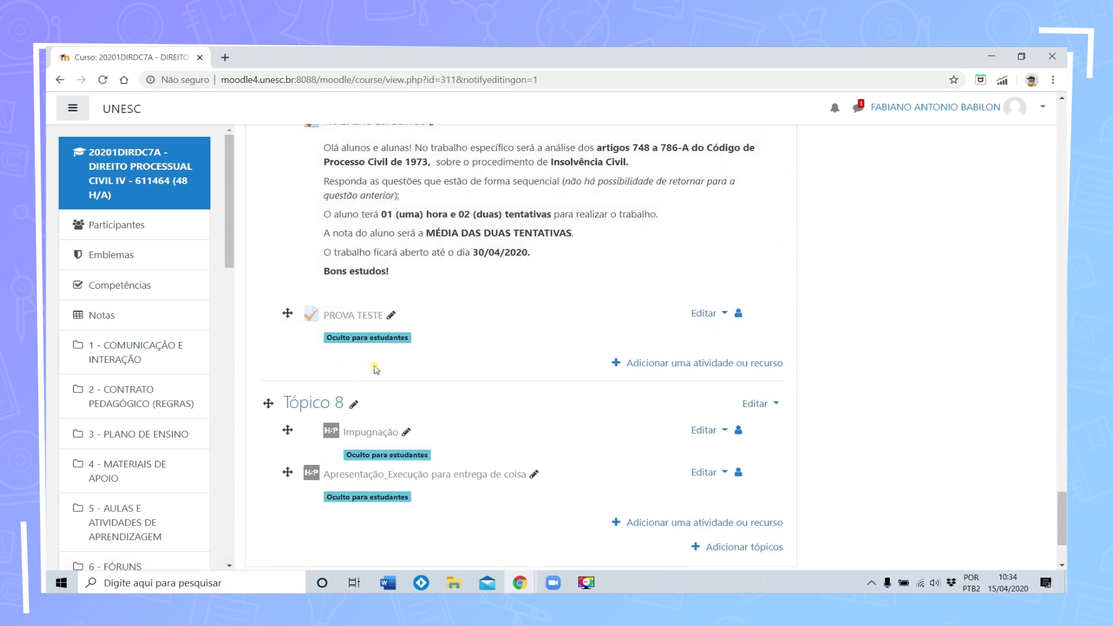
pyautogui.click(710, 364)
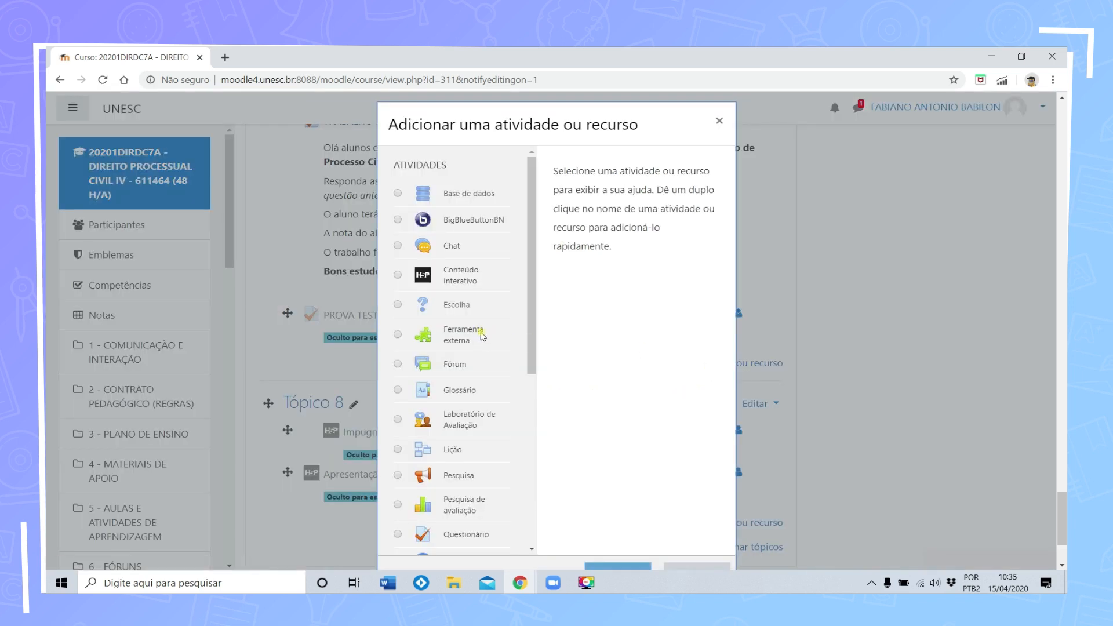
pyautogui.scroll(-3, 481, 335)
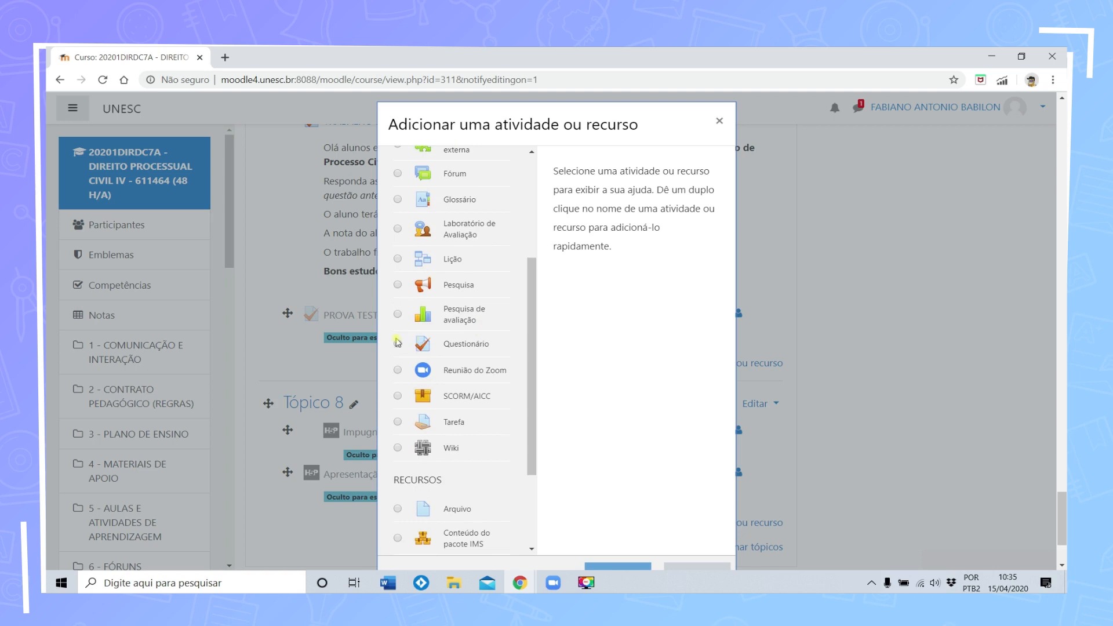
pyautogui.click(397, 347)
pyautogui.scroll(-5, 629, 355)
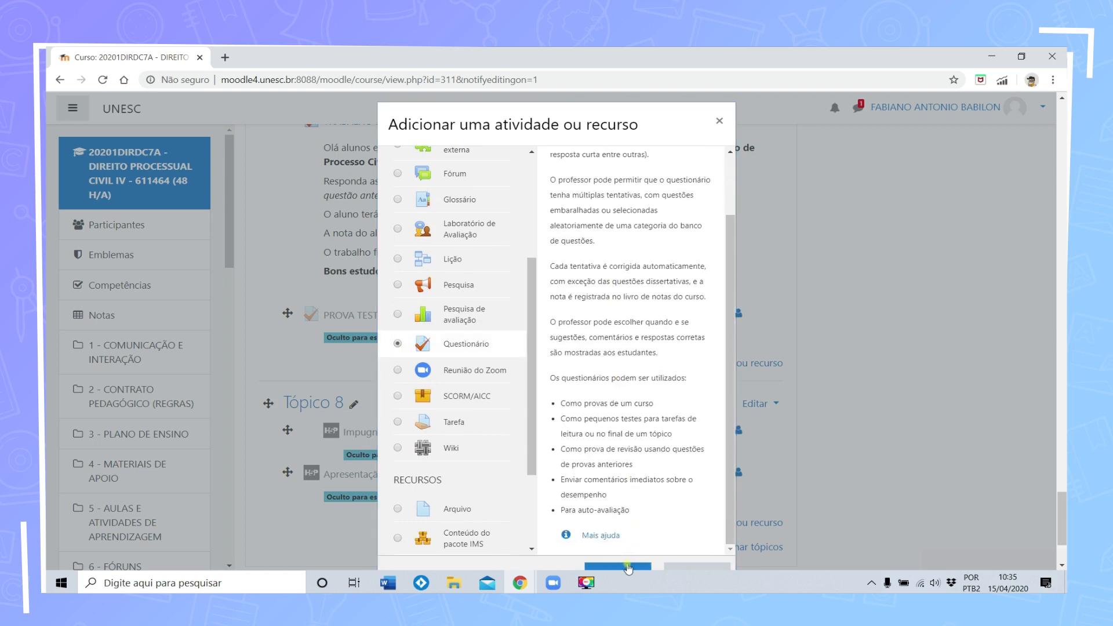
pyautogui.scroll(-1, 644, 111)
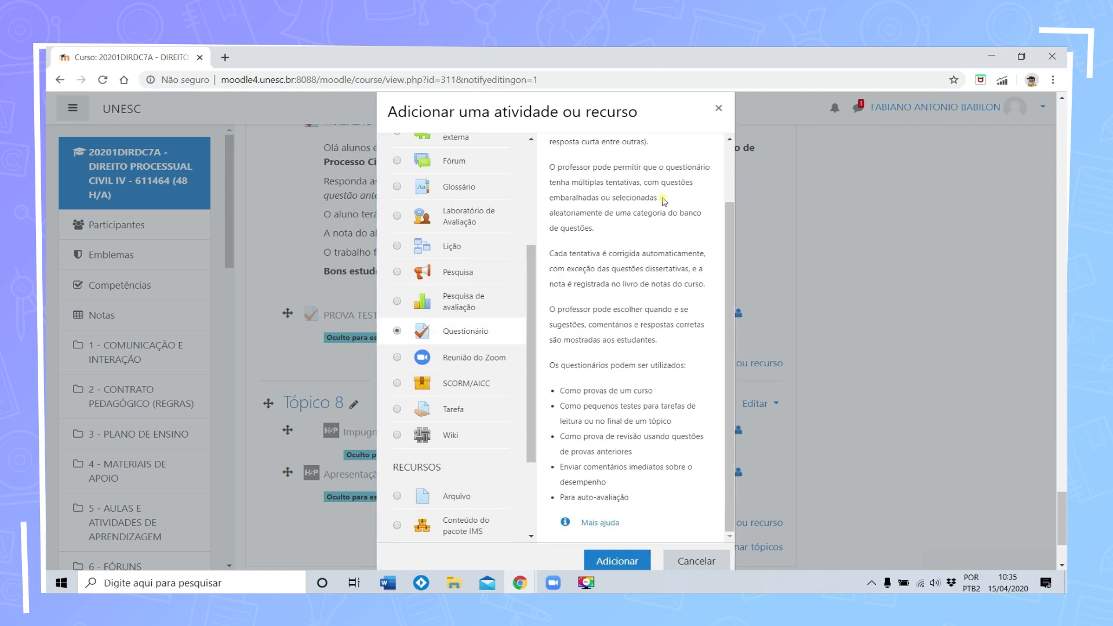
pyautogui.click(598, 560)
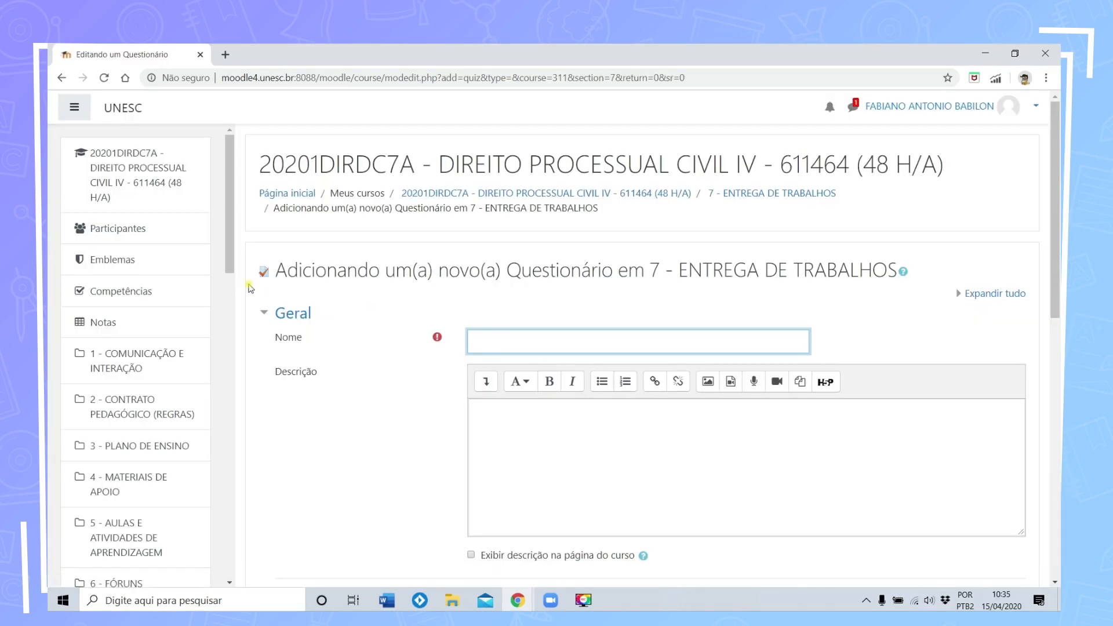
# Step: Name the quiz PROVA TESTE and enable displaying its description on the course page
pyautogui.write('PROVA TESTE')
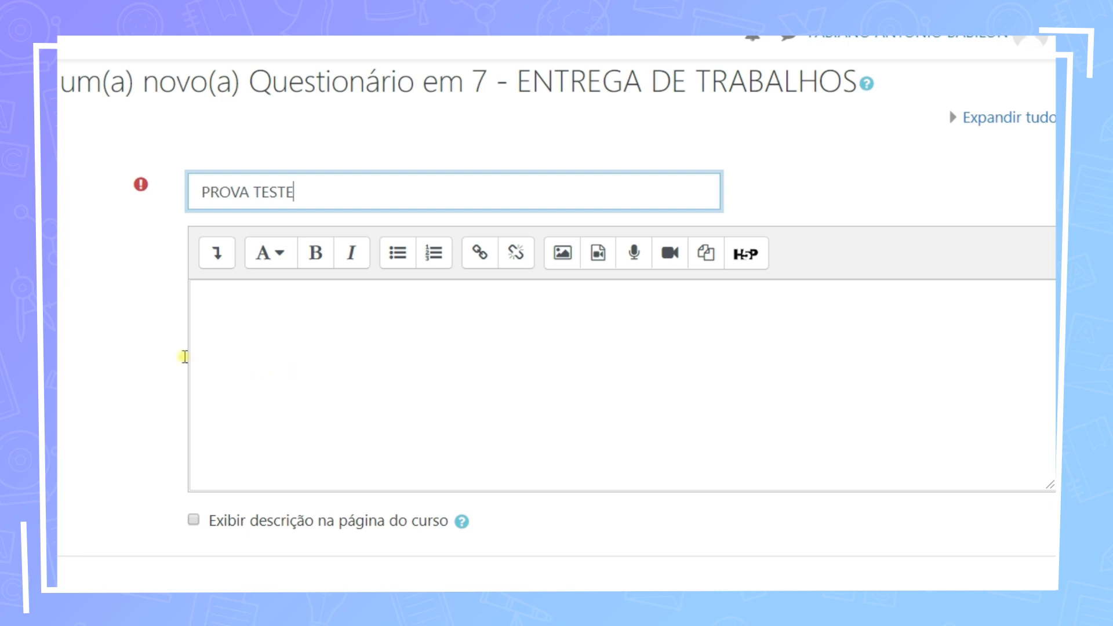
pyautogui.click(194, 522)
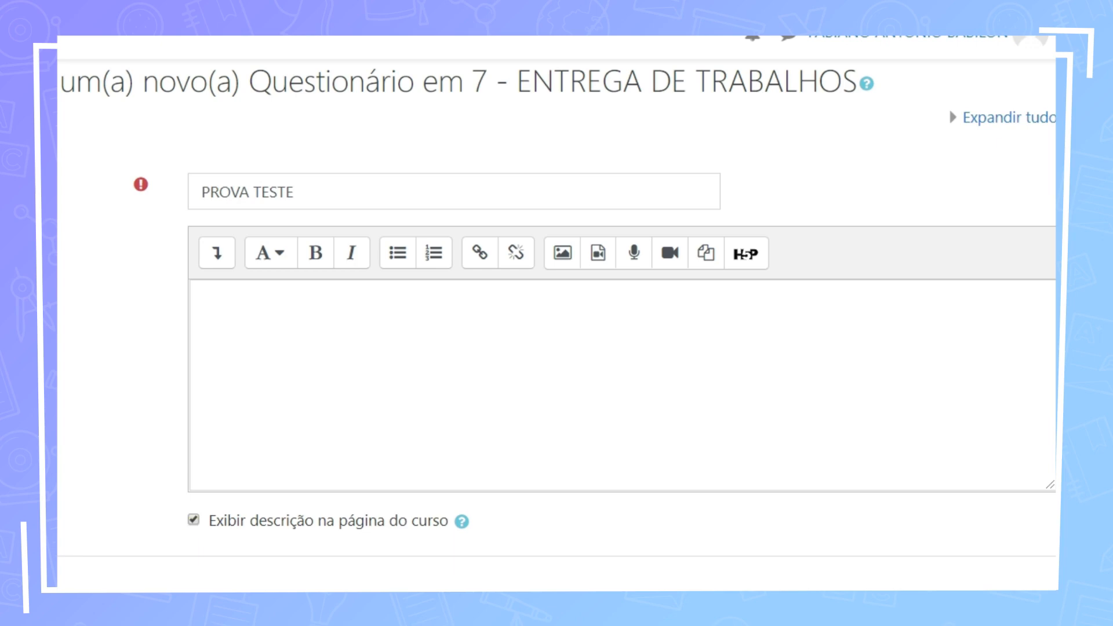
# Step: Enable the quiz's opening and closing dates under Duração, with the closing day set to 16 April 2020
pyautogui.scroll(-3, 368, 360)
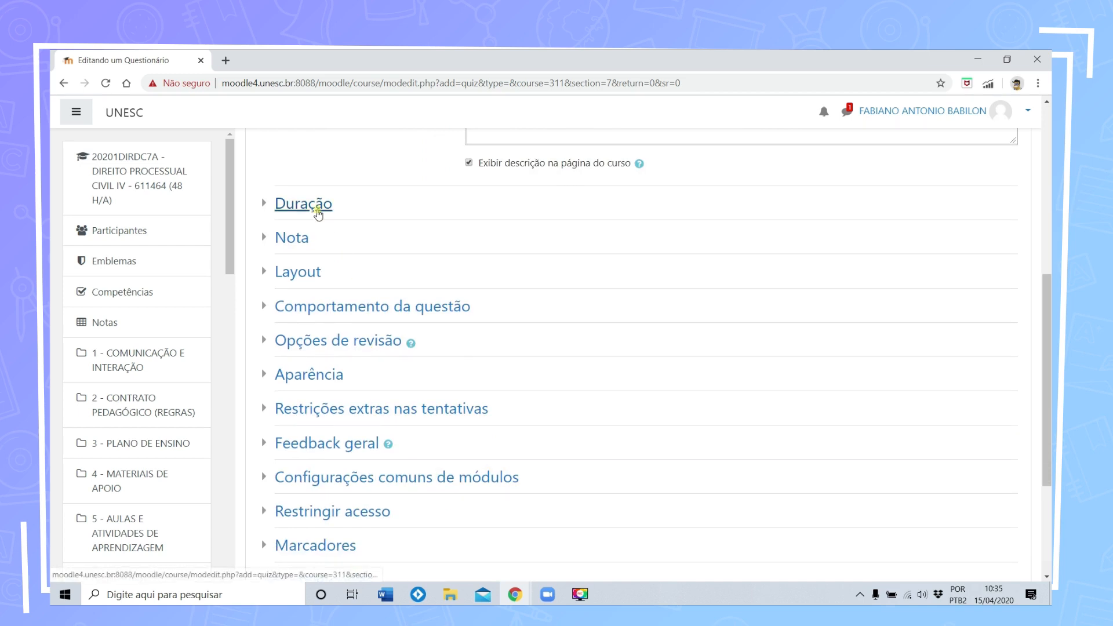
pyautogui.click(316, 209)
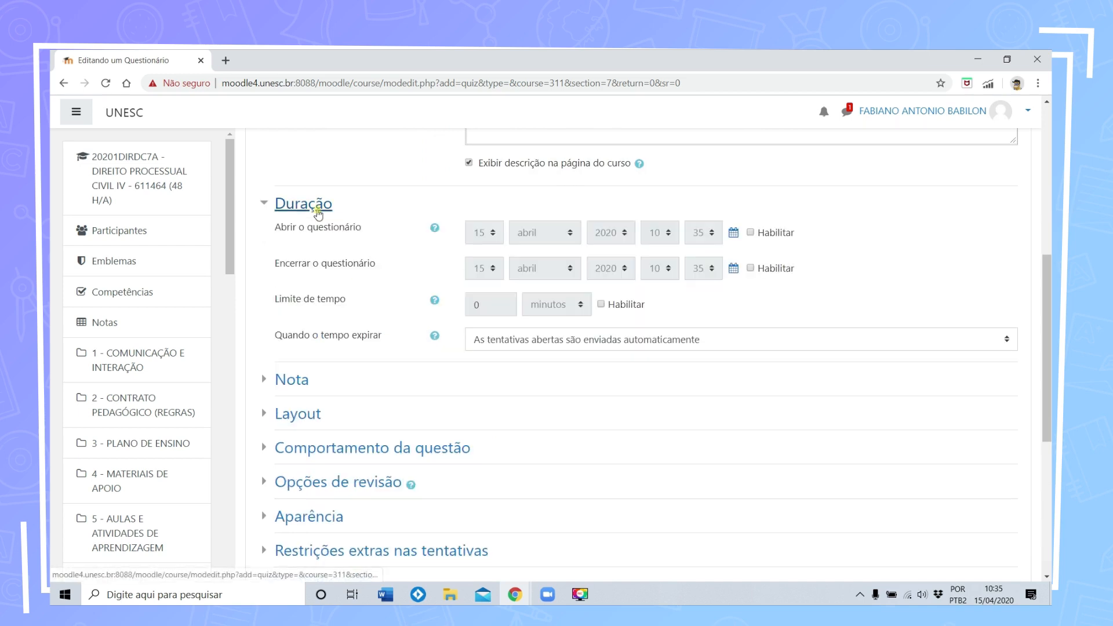
pyautogui.click(751, 233)
pyautogui.click(751, 266)
pyautogui.click(486, 268)
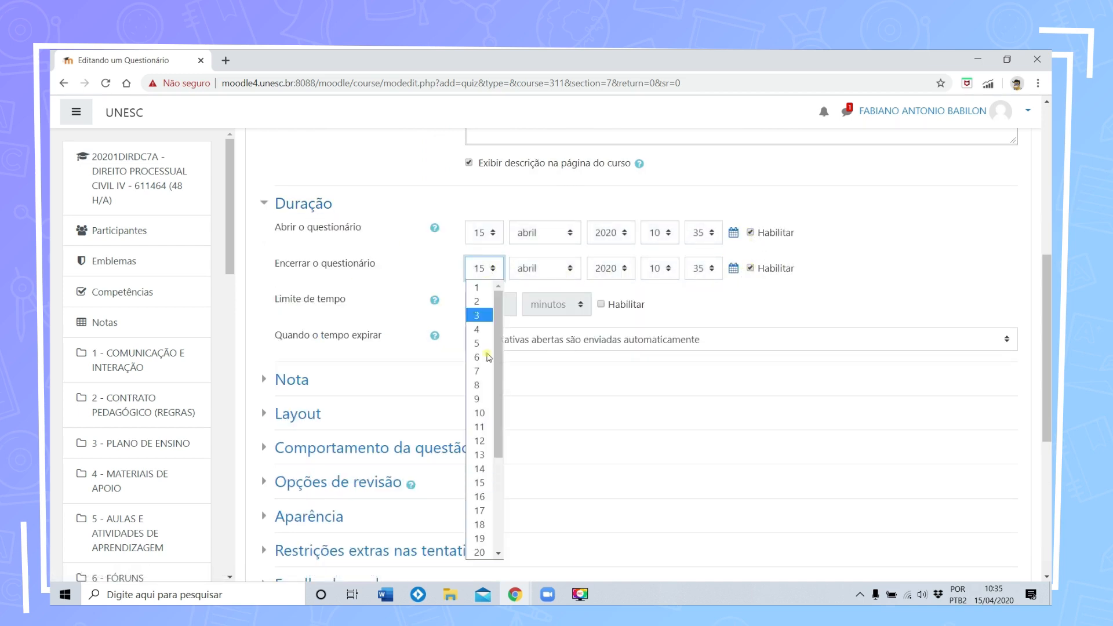
pyautogui.click(479, 497)
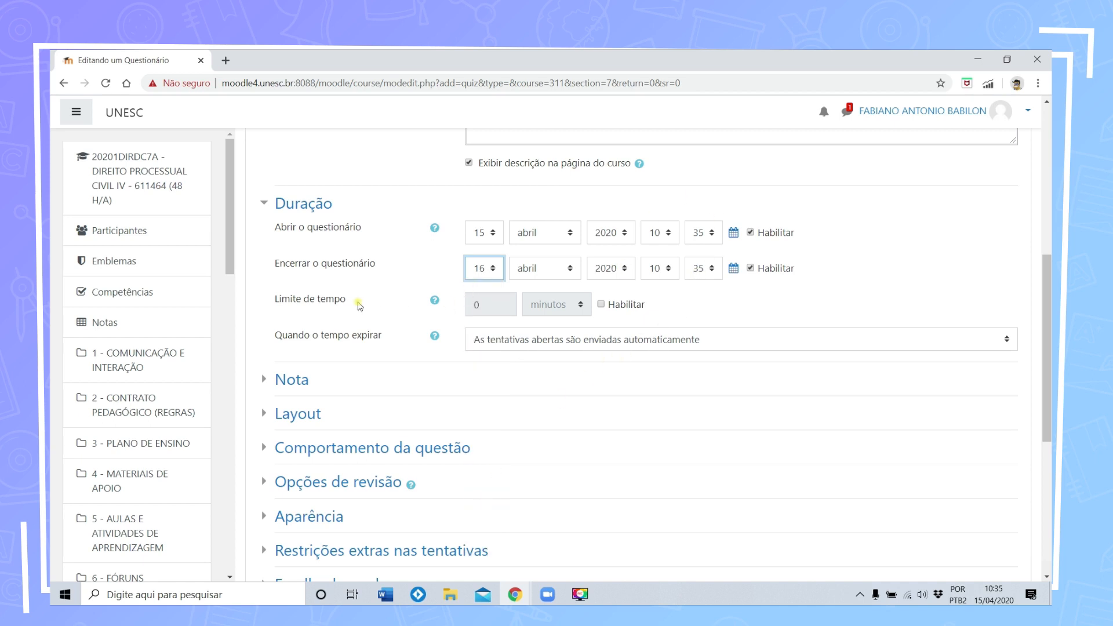
# Step: Enable the quiz's time limit and set it to 60 minutes
pyautogui.click(601, 303)
pyautogui.moveTo(492, 305); pyautogui.dragTo(466, 307)
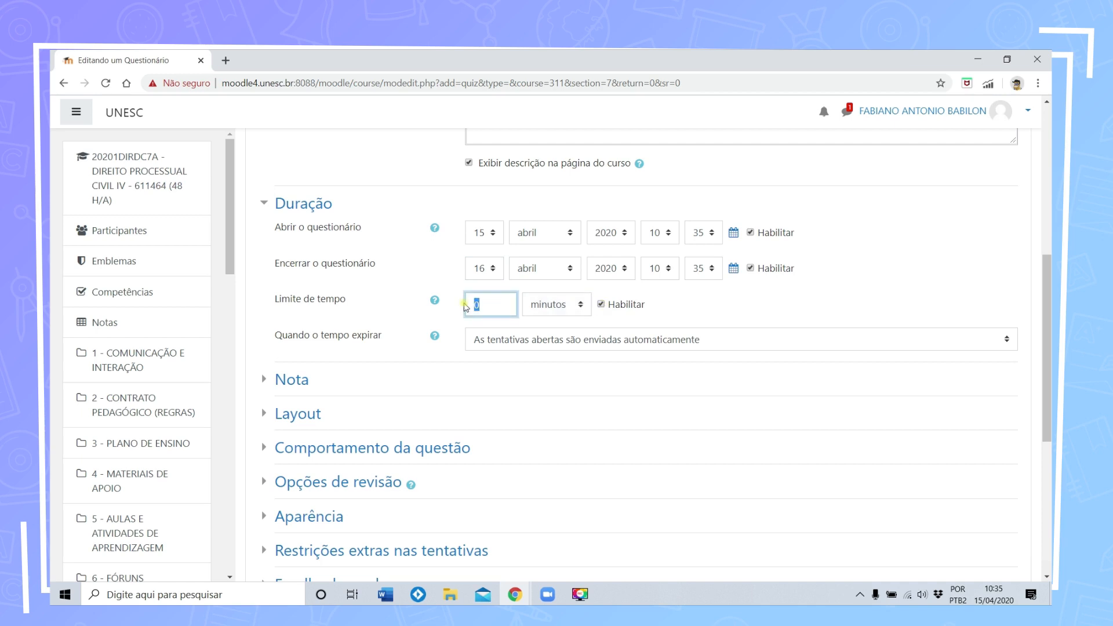
pyautogui.write('60')
pyautogui.scroll(-1, 378, 303)
pyautogui.click(384, 286)
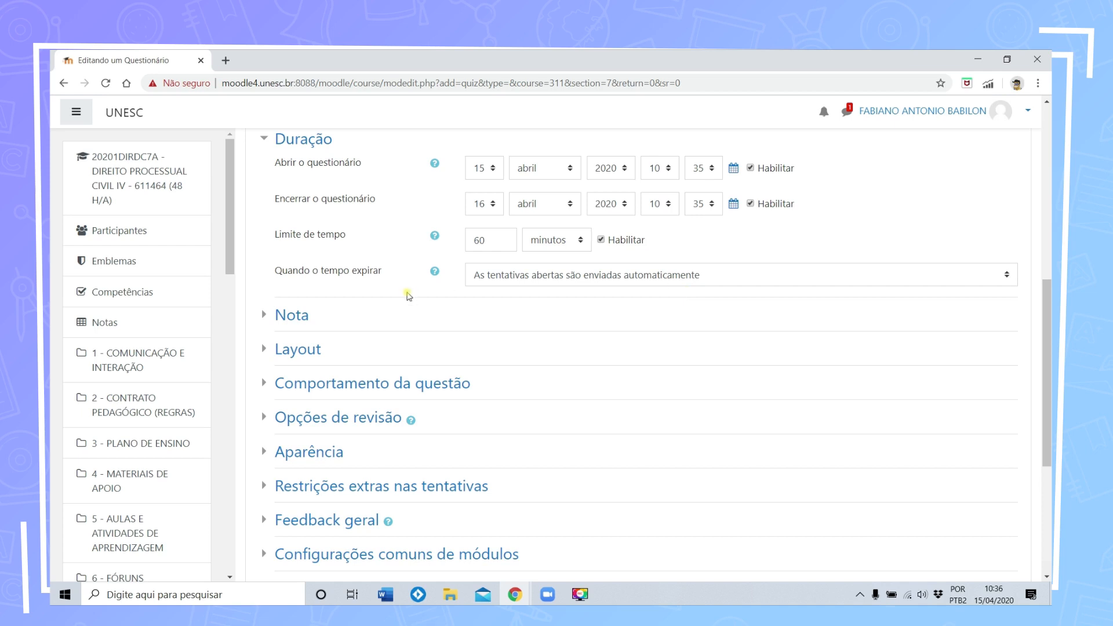
# Step: In the Nota settings, allow 2 attempts and set the grading method to Nota média
pyautogui.click(297, 318)
pyautogui.scroll(-2, 388, 319)
pyautogui.scroll(-1, 390, 307)
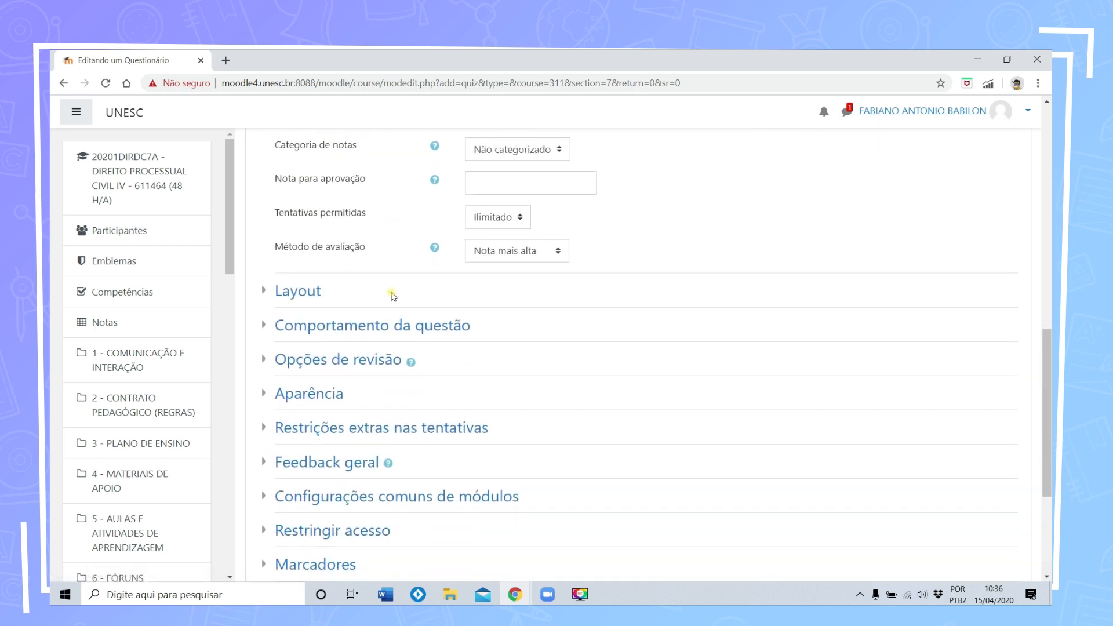
pyautogui.scroll(1, 397, 290)
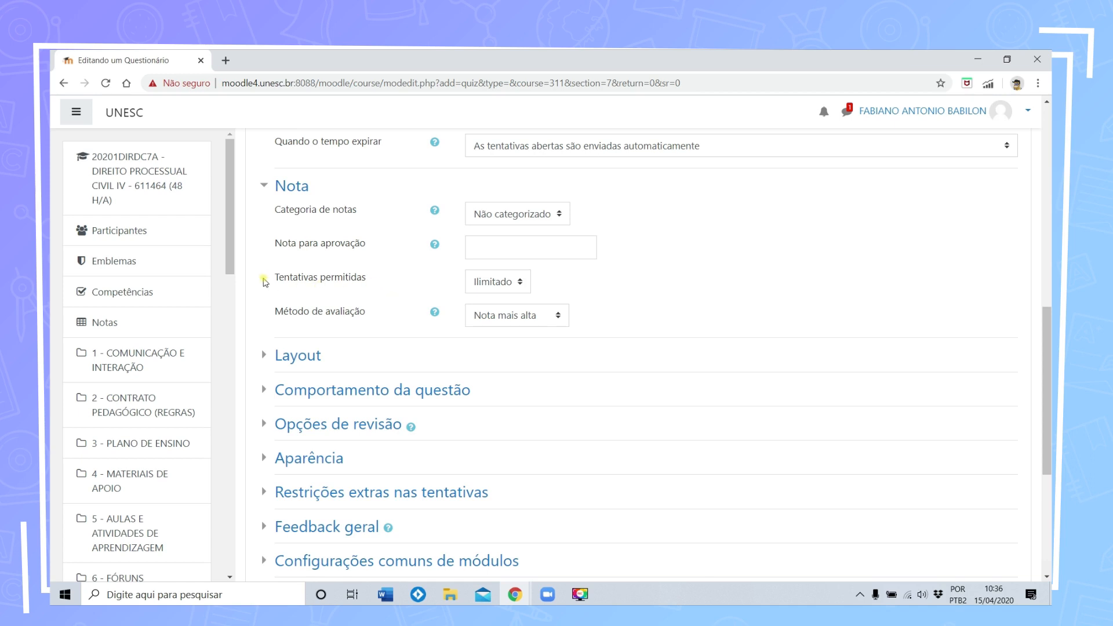
pyautogui.click(488, 284)
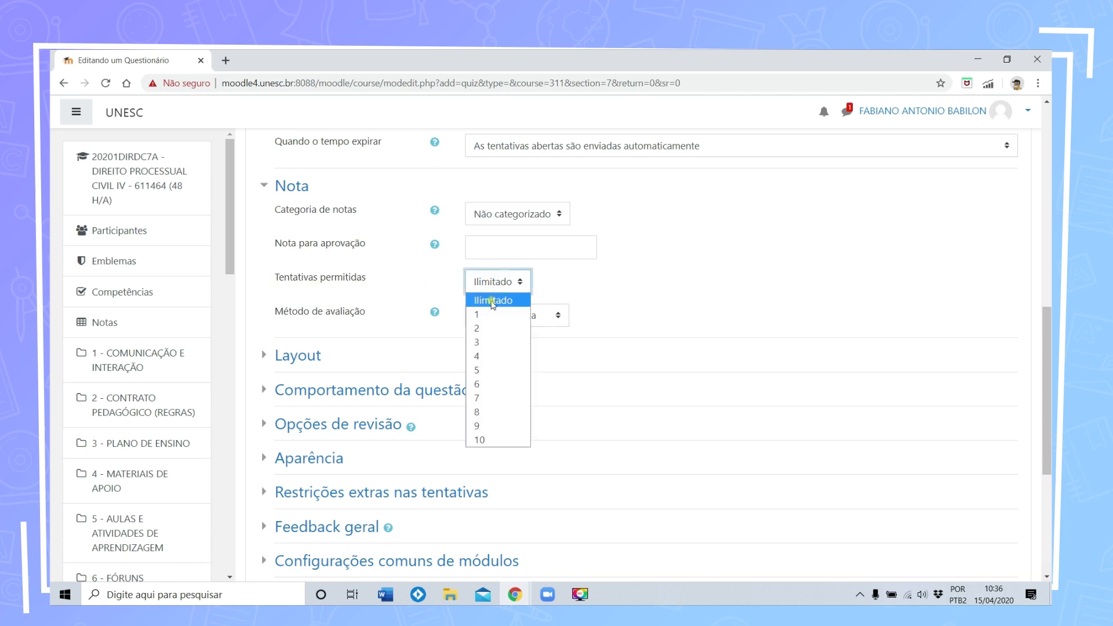
pyautogui.click(493, 329)
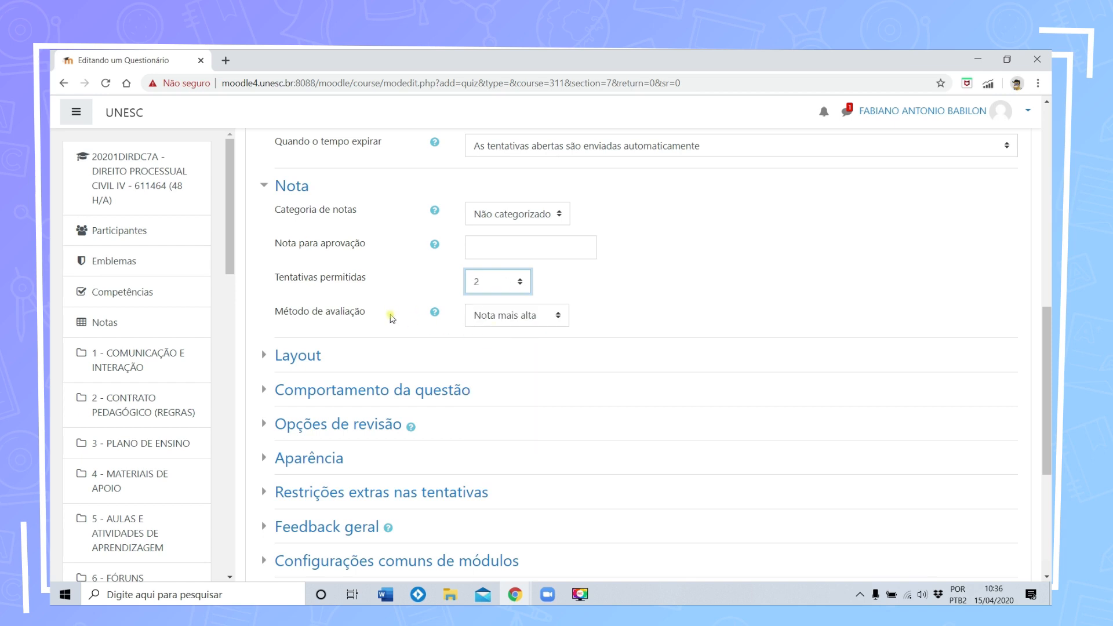
pyautogui.click(511, 319)
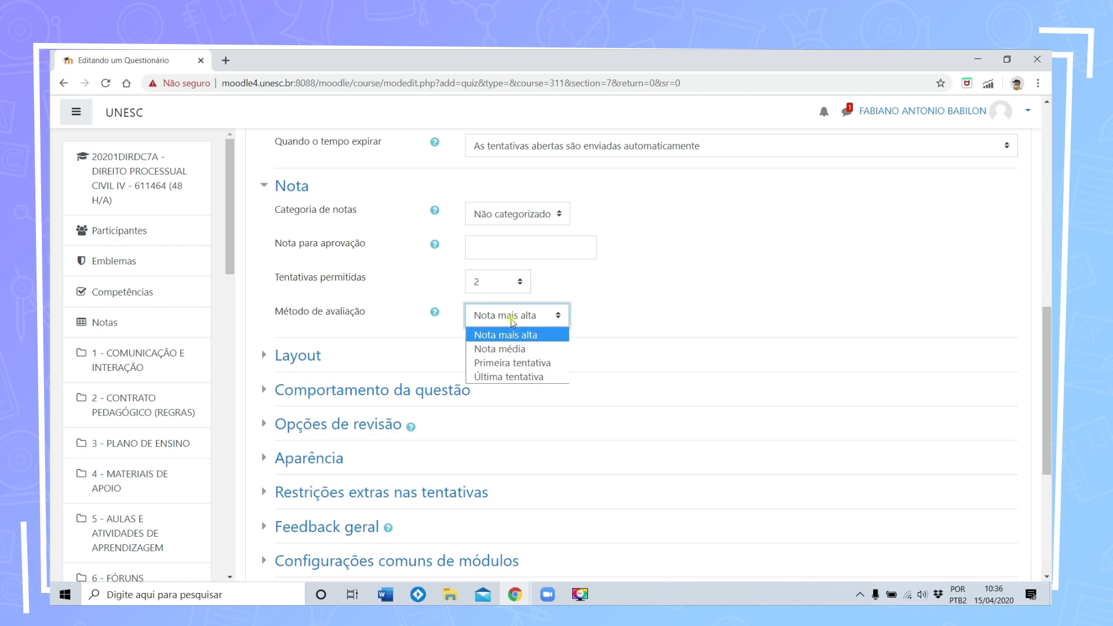
pyautogui.click(524, 351)
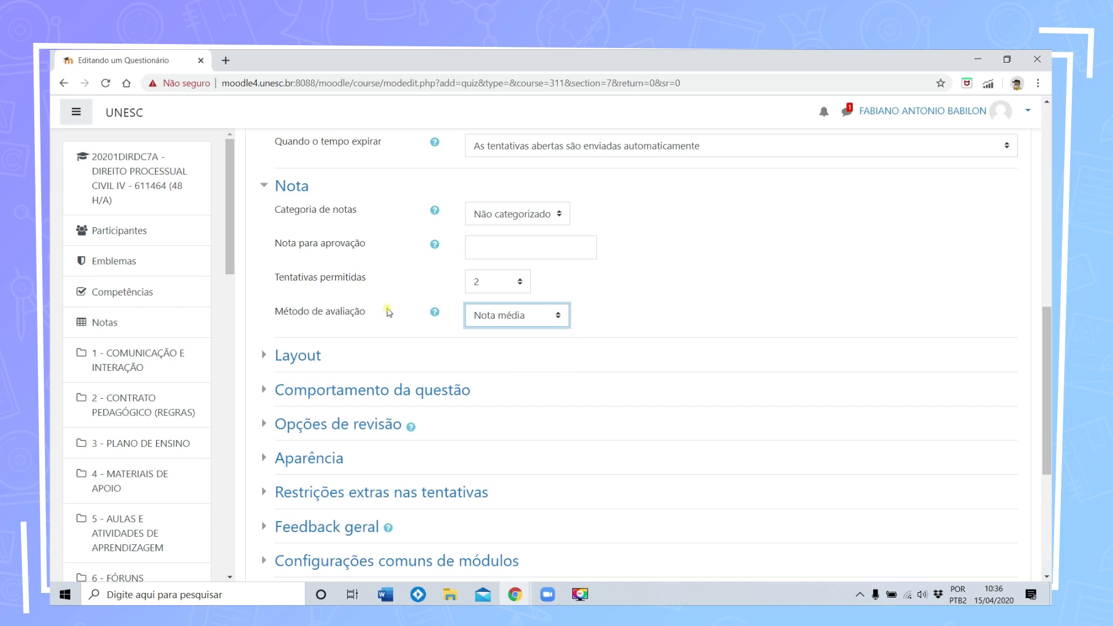
# Step: In the full Layout settings, start a new page at Cada pergunta and set the navigation method to Sequencial
pyautogui.scroll(-1, 389, 312)
pyautogui.click(275, 293)
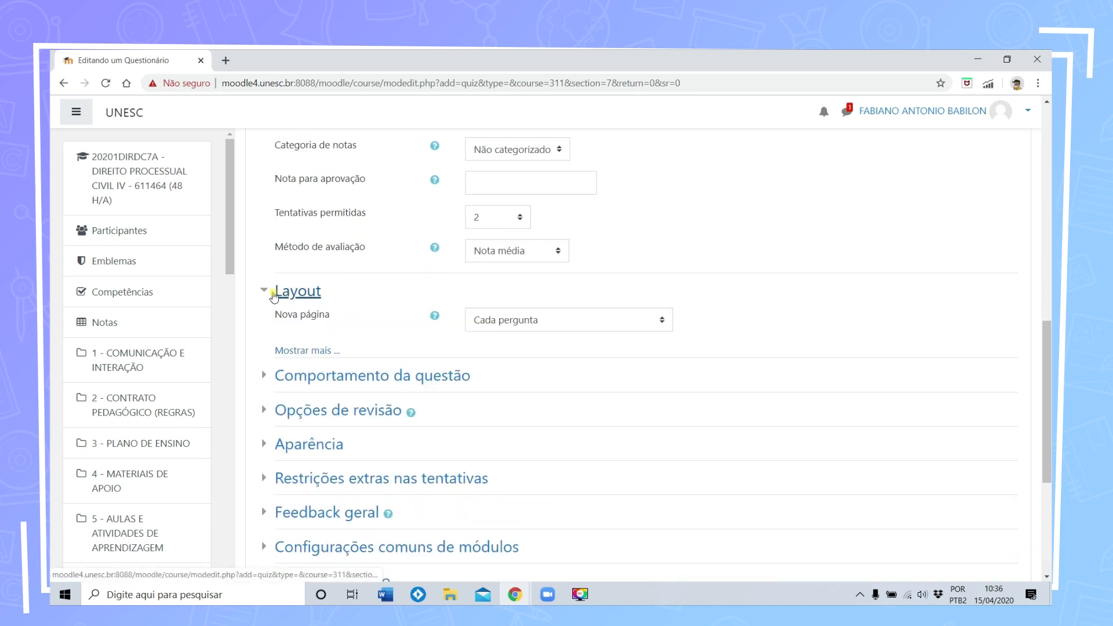
pyautogui.click(293, 350)
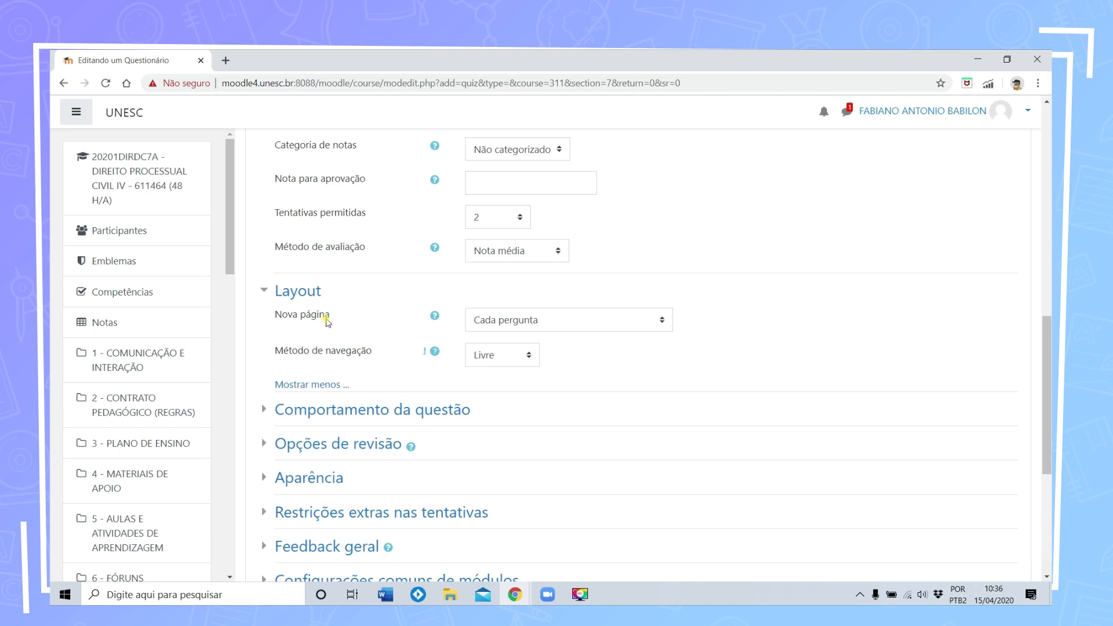
pyautogui.click(522, 327)
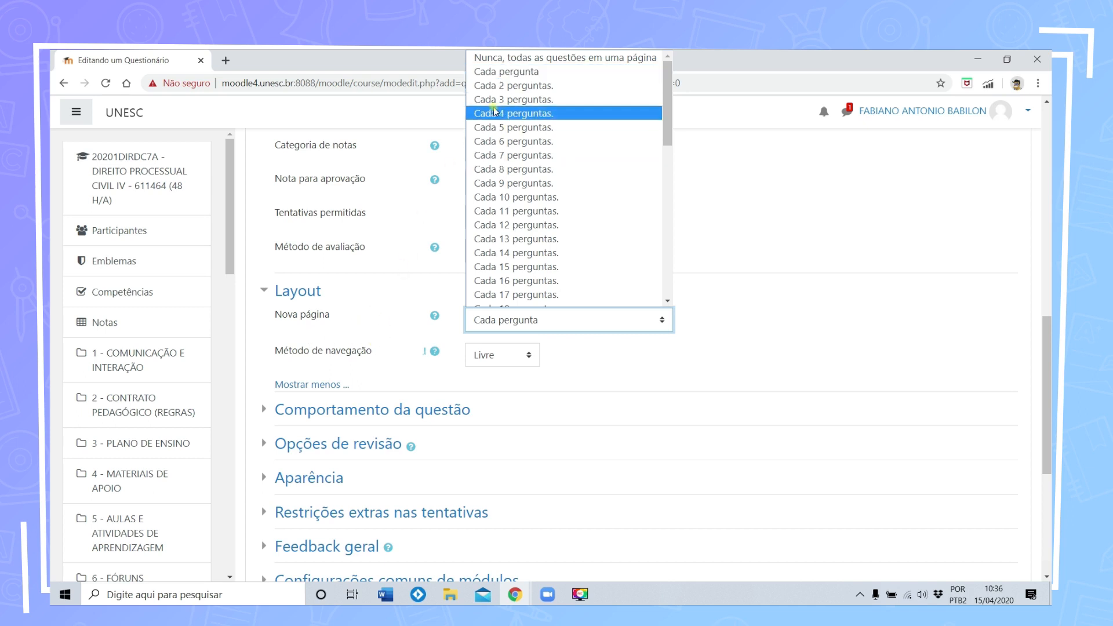
pyautogui.click(523, 72)
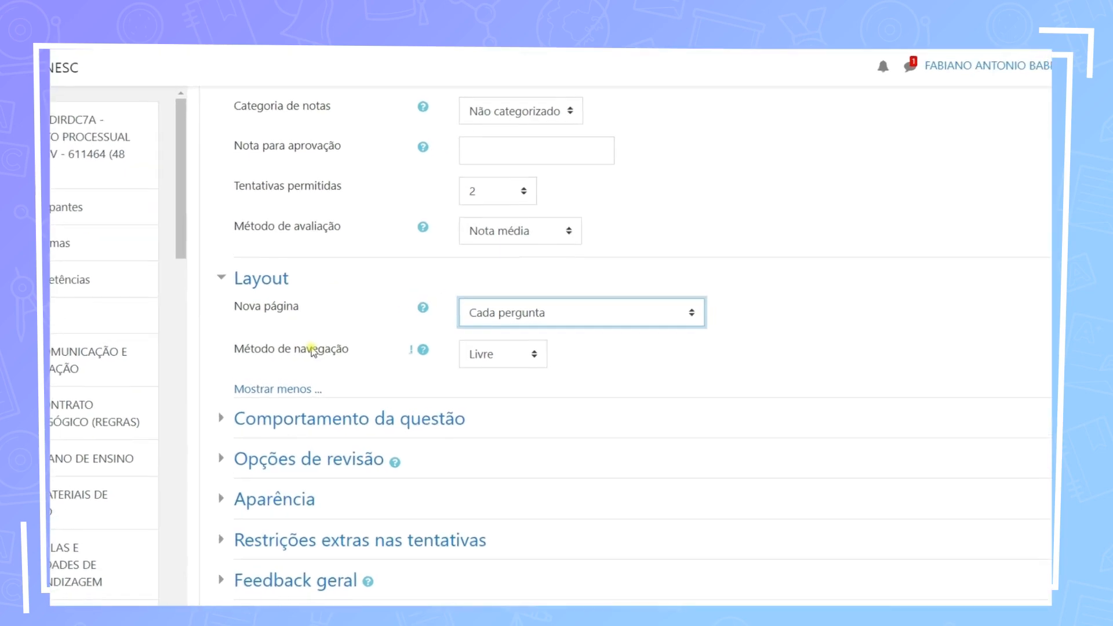
pyautogui.click(515, 356)
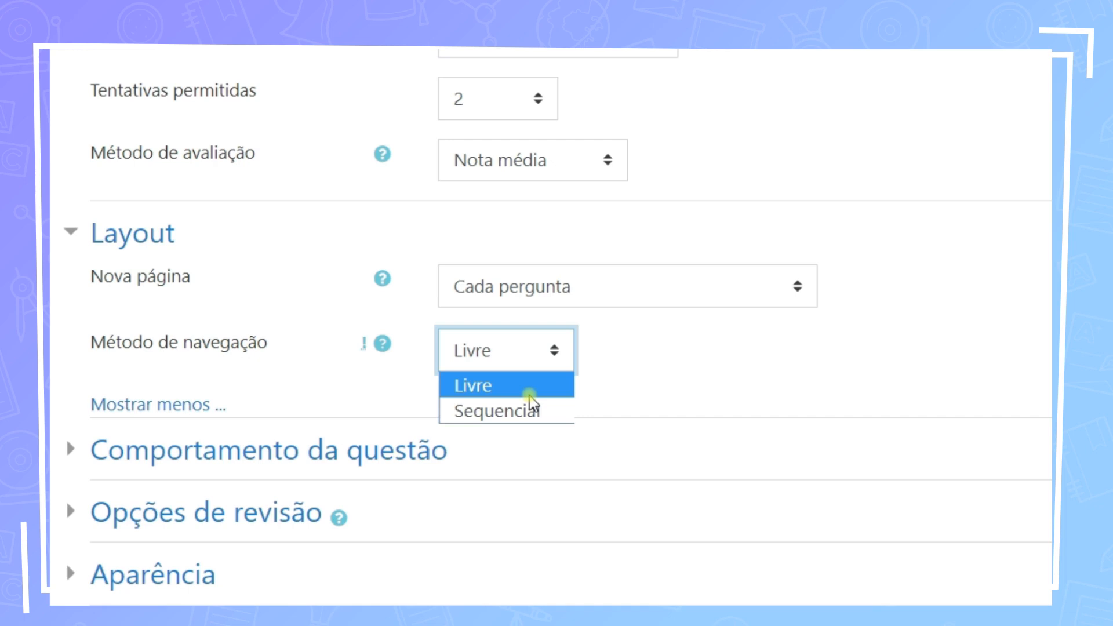
pyautogui.click(524, 413)
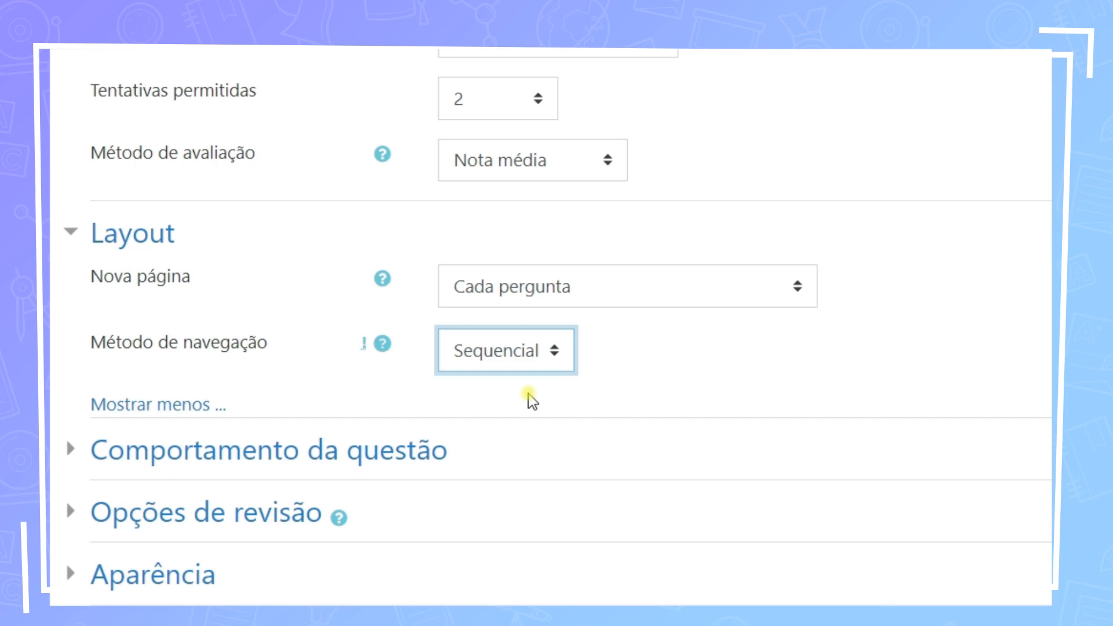
# Step: Show all the Comportamento da questão settings and set how the questions behave to Feedback imediato
pyautogui.scroll(-1, 277, 391)
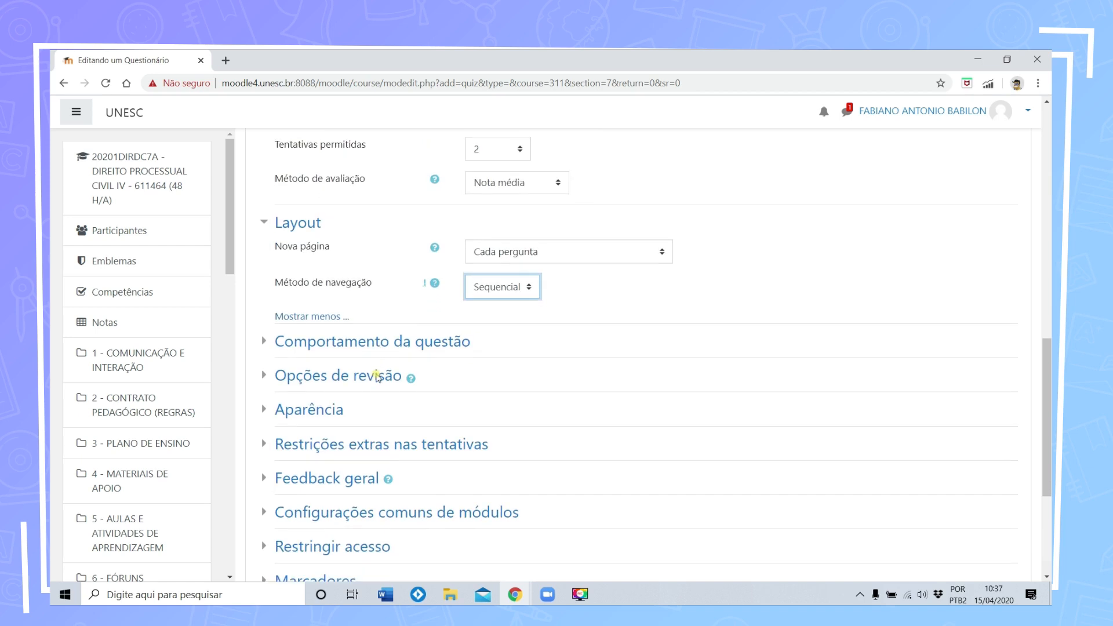
pyautogui.scroll(-1, 377, 377)
pyautogui.click(265, 282)
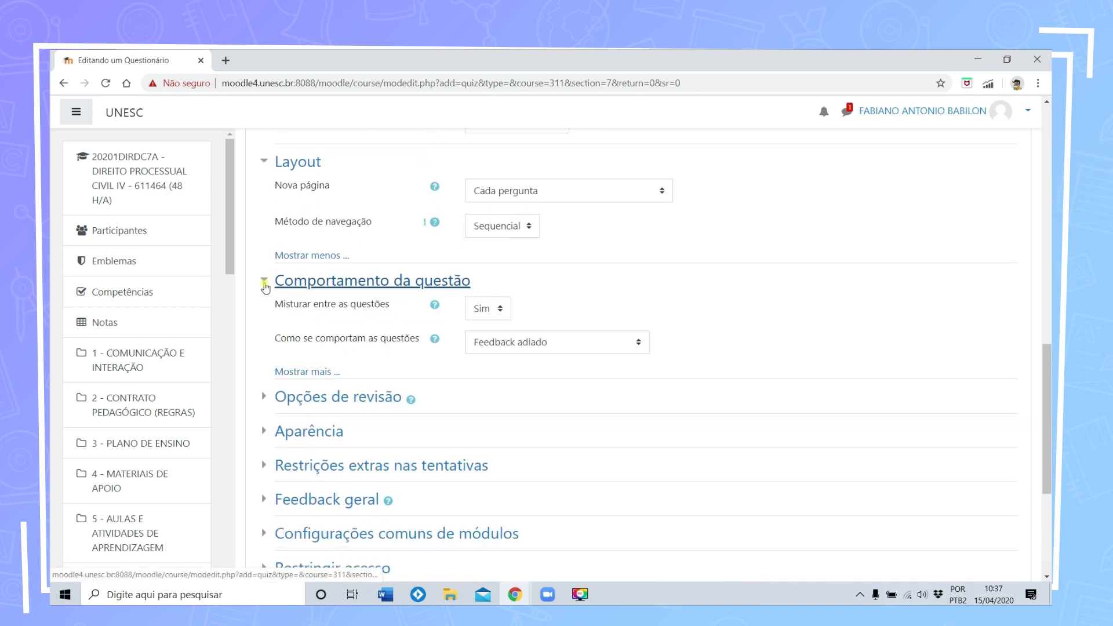
pyautogui.click(322, 373)
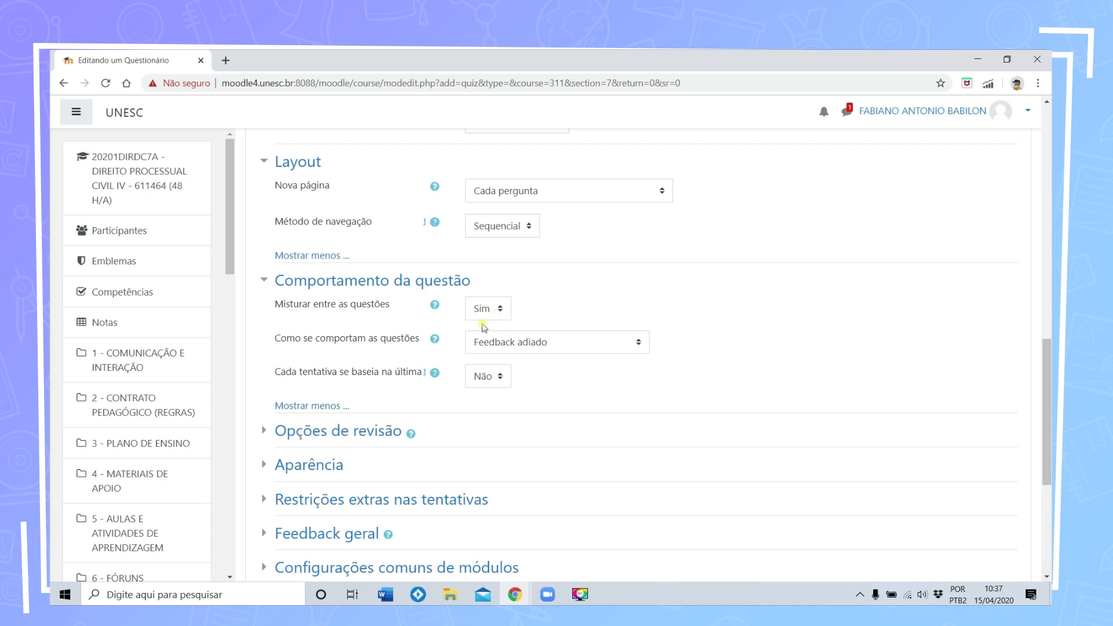
pyautogui.click(529, 344)
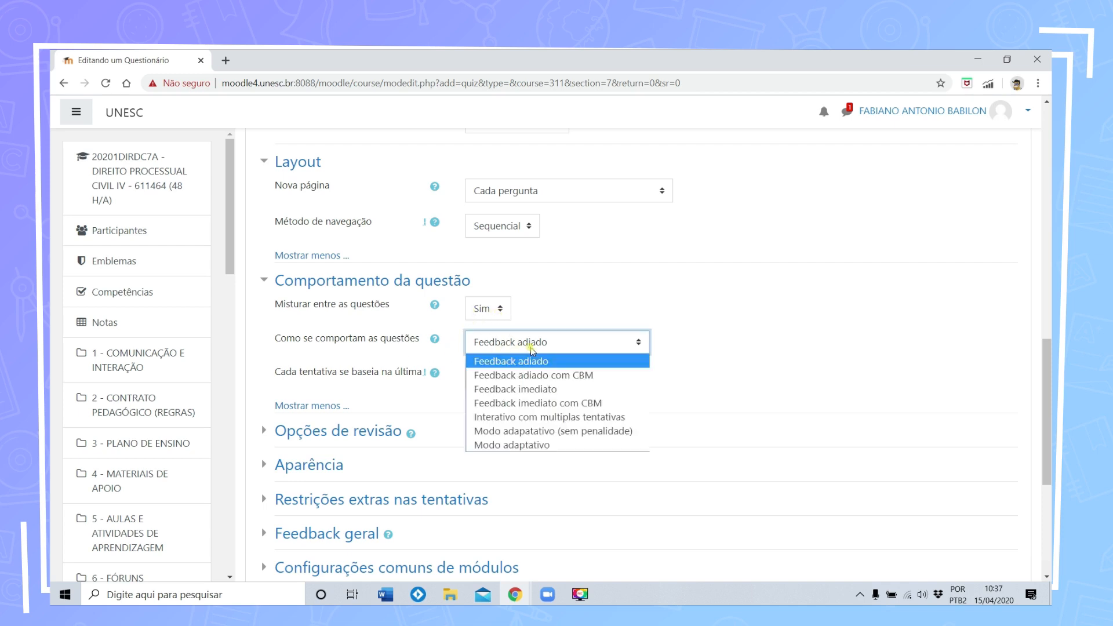
pyautogui.click(539, 389)
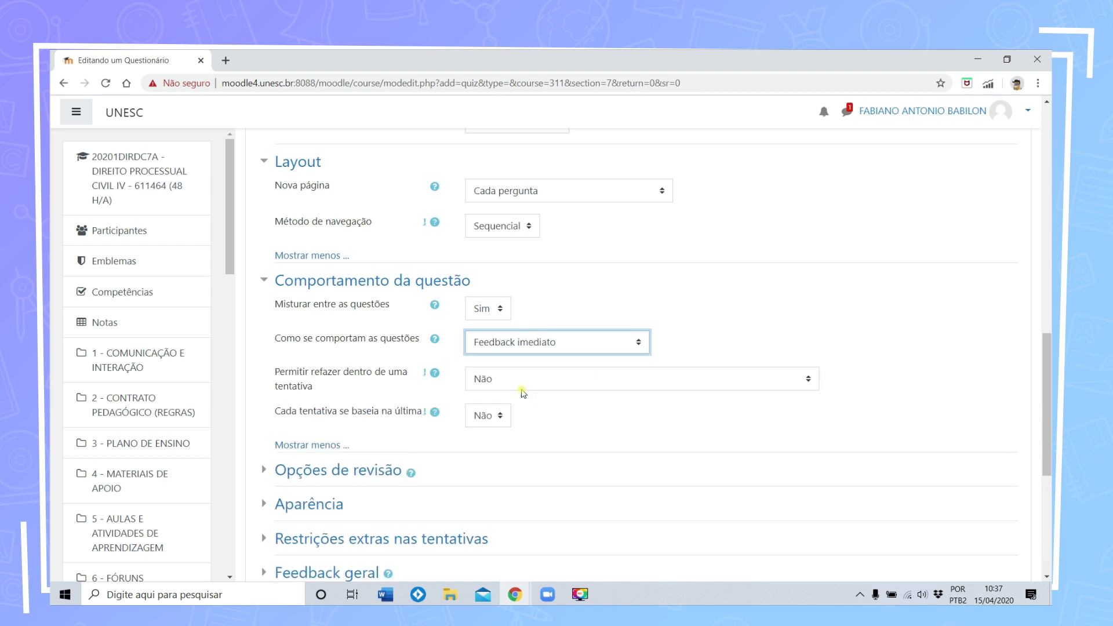
pyautogui.click(555, 342)
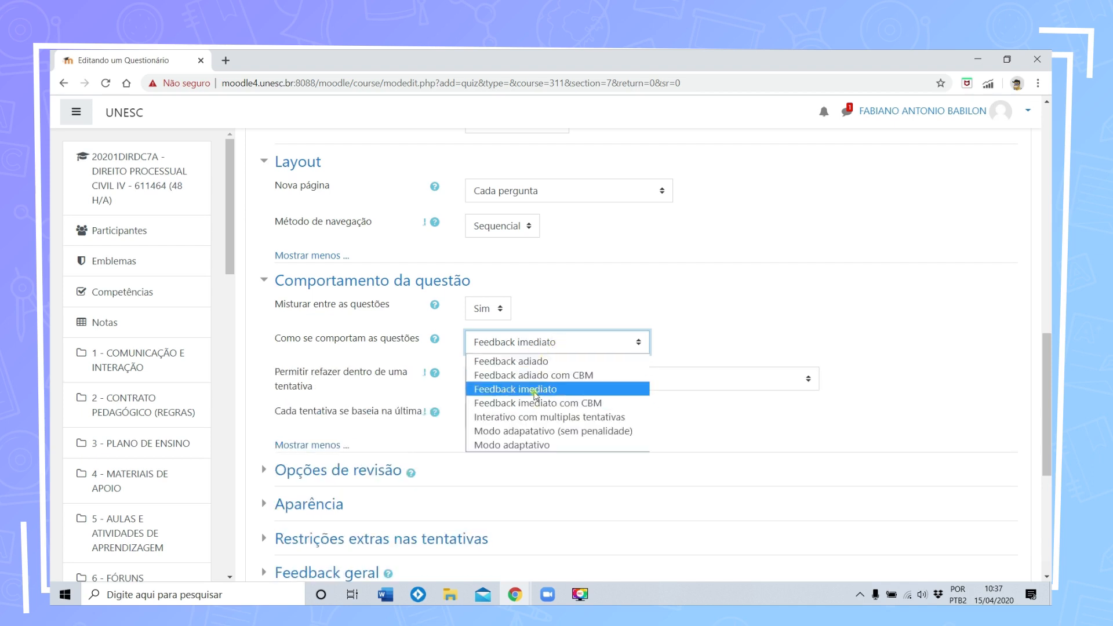
pyautogui.click(487, 347)
# Step: In Opções de revisão, disable Acertos/Erros, Notas, Feedback específico, Feedback geral and Resposta correta for Durante a tentativa
pyautogui.scroll(-2, 365, 364)
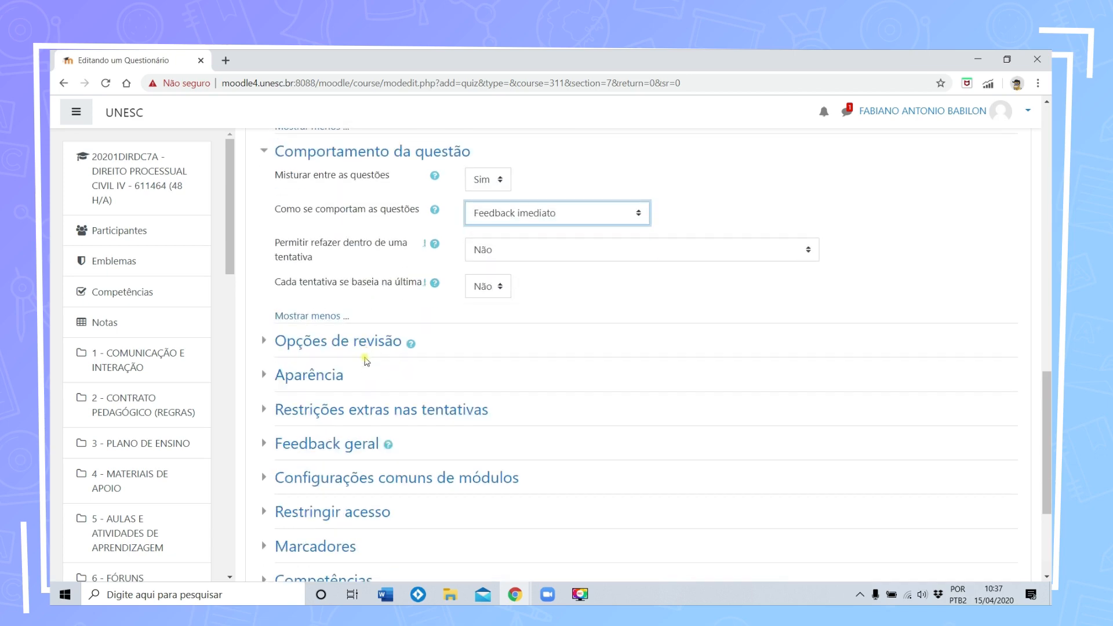
pyautogui.click(266, 340)
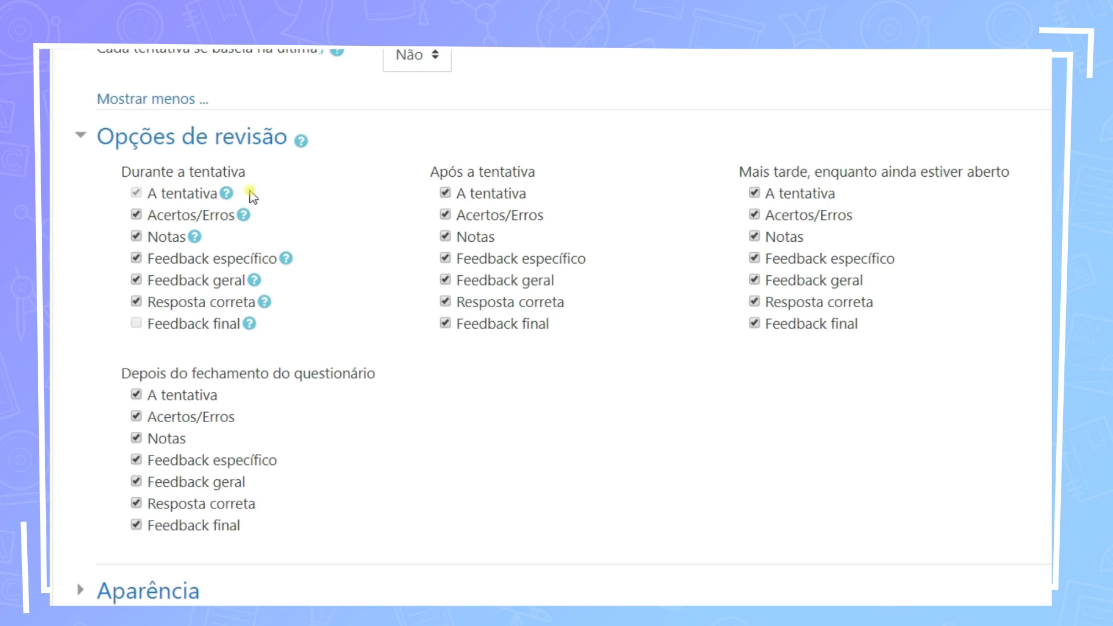
pyautogui.click(138, 214)
pyautogui.click(136, 236)
pyautogui.click(137, 301)
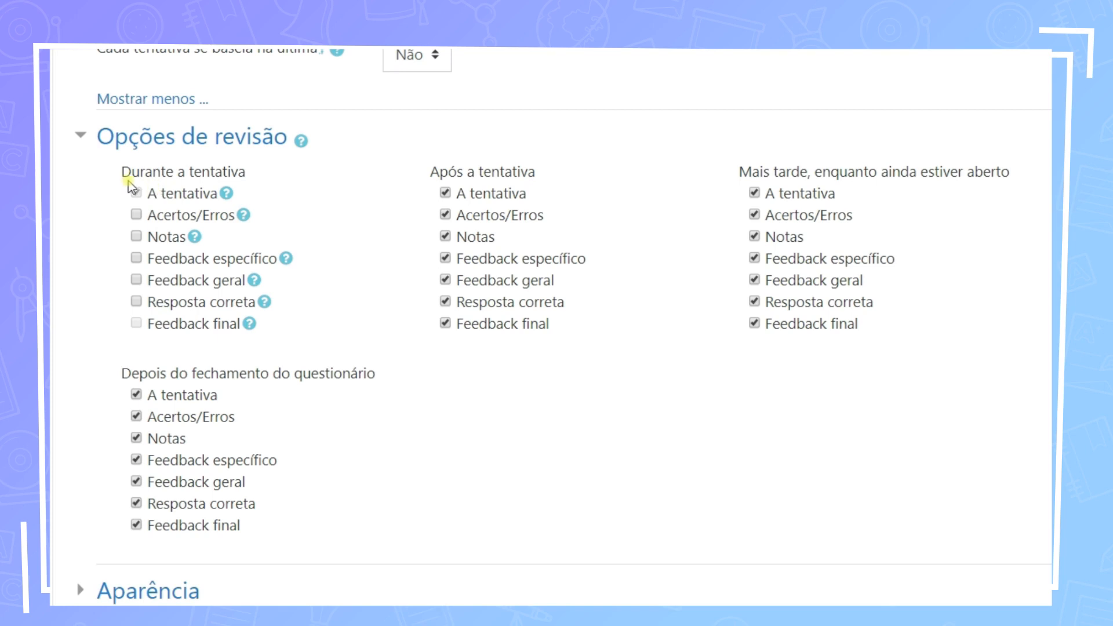
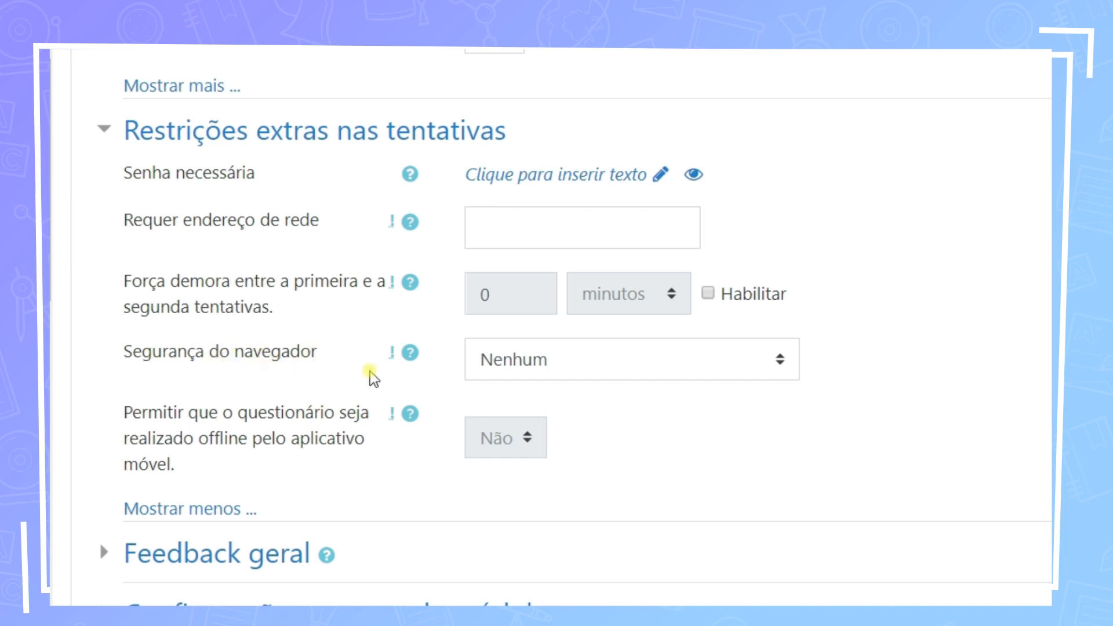
# Step: Set the browser security to Janela pop-up segura com Javascript and read the help text for that restriction
pyautogui.click(560, 368)
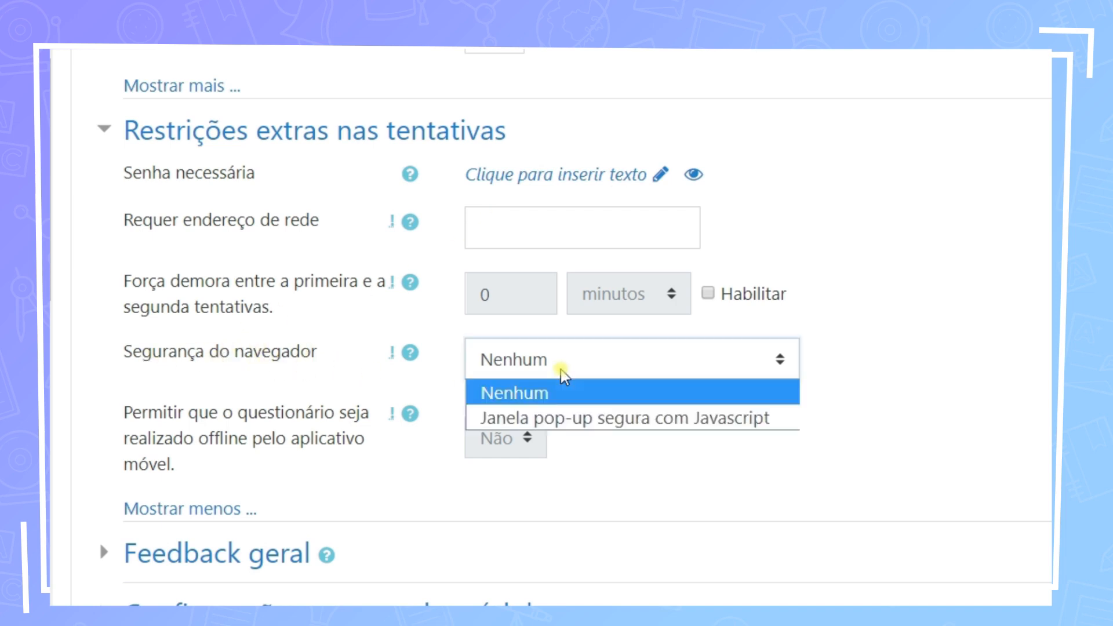
pyautogui.click(616, 426)
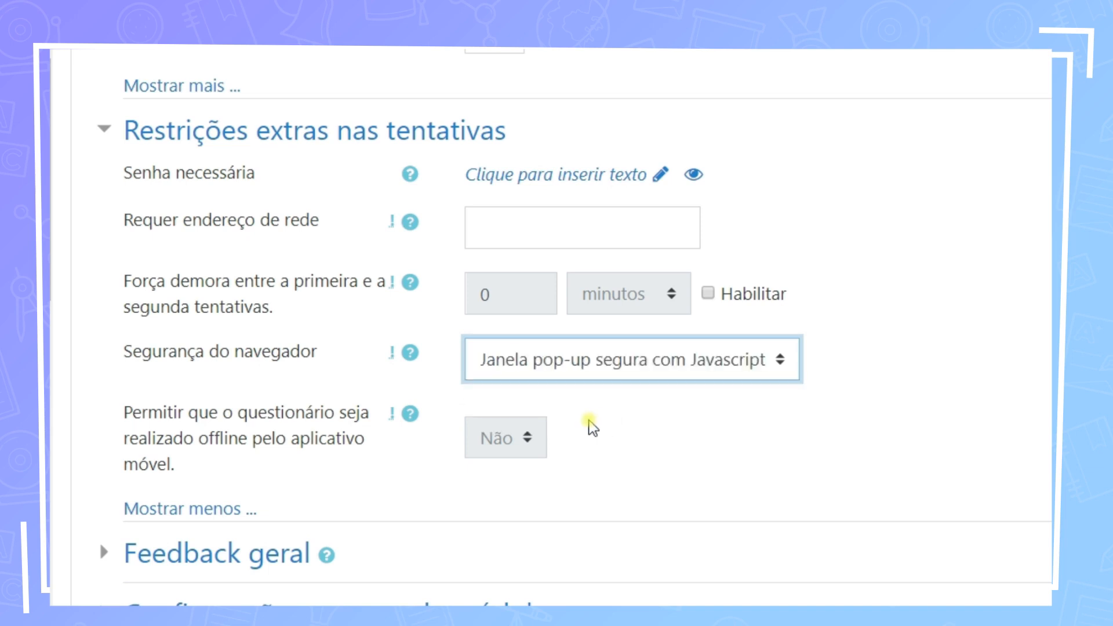
pyautogui.click(412, 355)
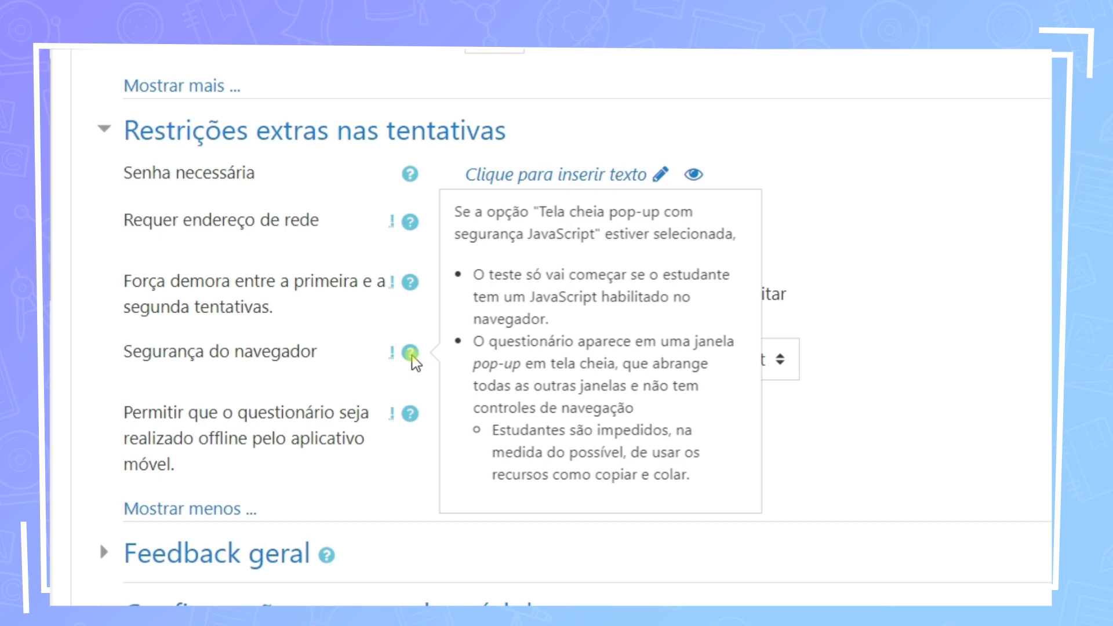
# Step: Expand the Feedback geral settings and review the grade limit and comment fields
pyautogui.click(212, 558)
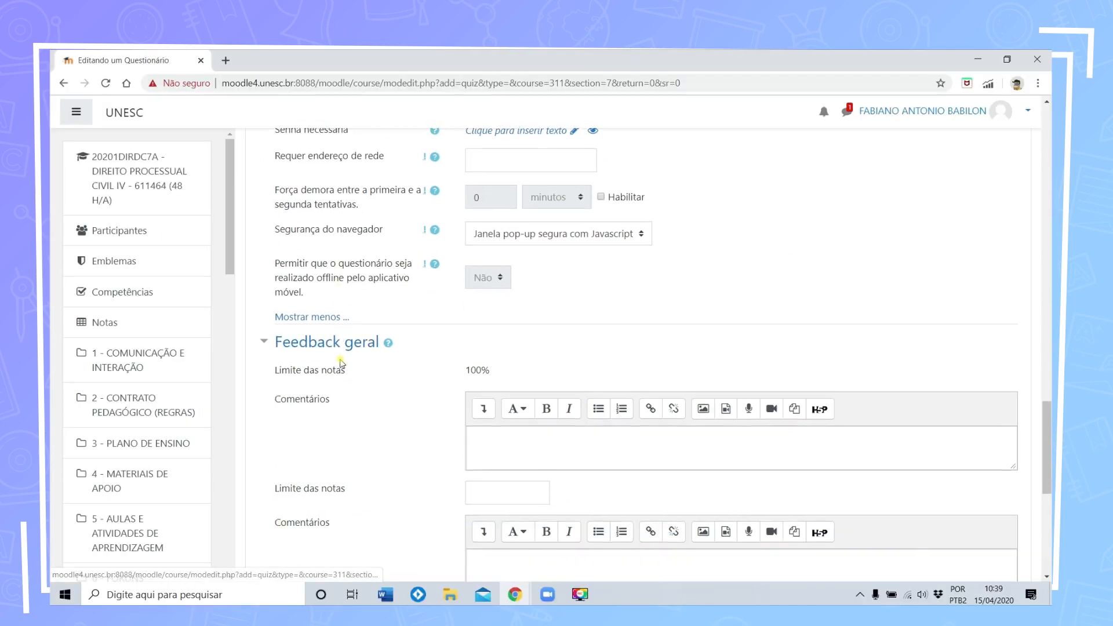
pyautogui.scroll(-3, 341, 364)
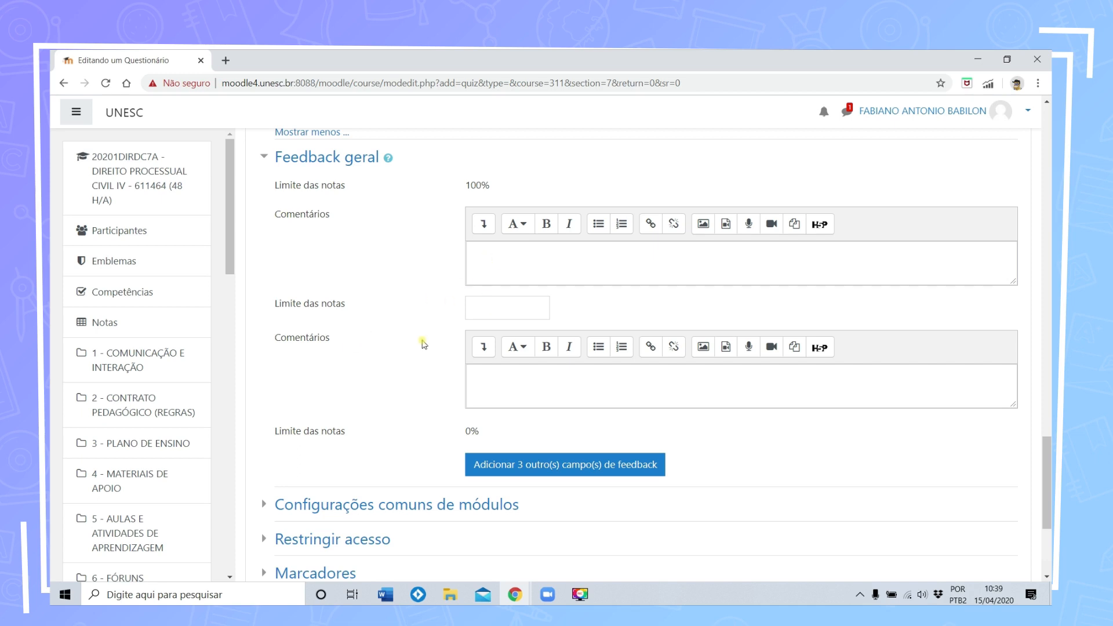
pyautogui.scroll(-1, 423, 342)
pyautogui.scroll(-1, 393, 367)
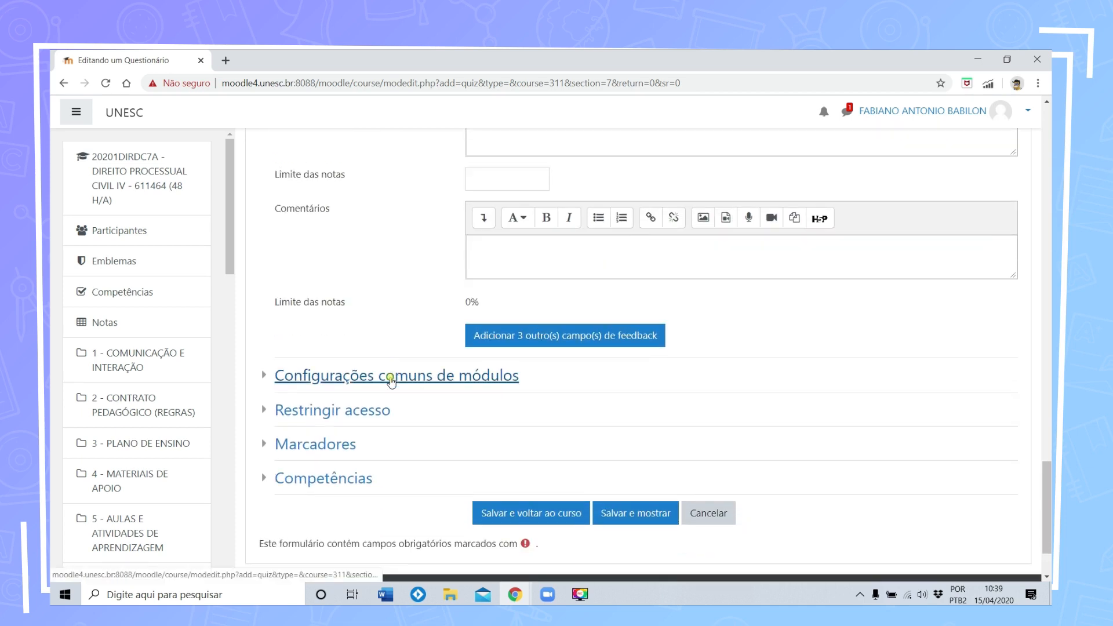
# Step: Set the quiz's availability to Ocultar dos estudantes, then save it and return to the course
pyautogui.click(391, 377)
pyautogui.scroll(-2, 382, 359)
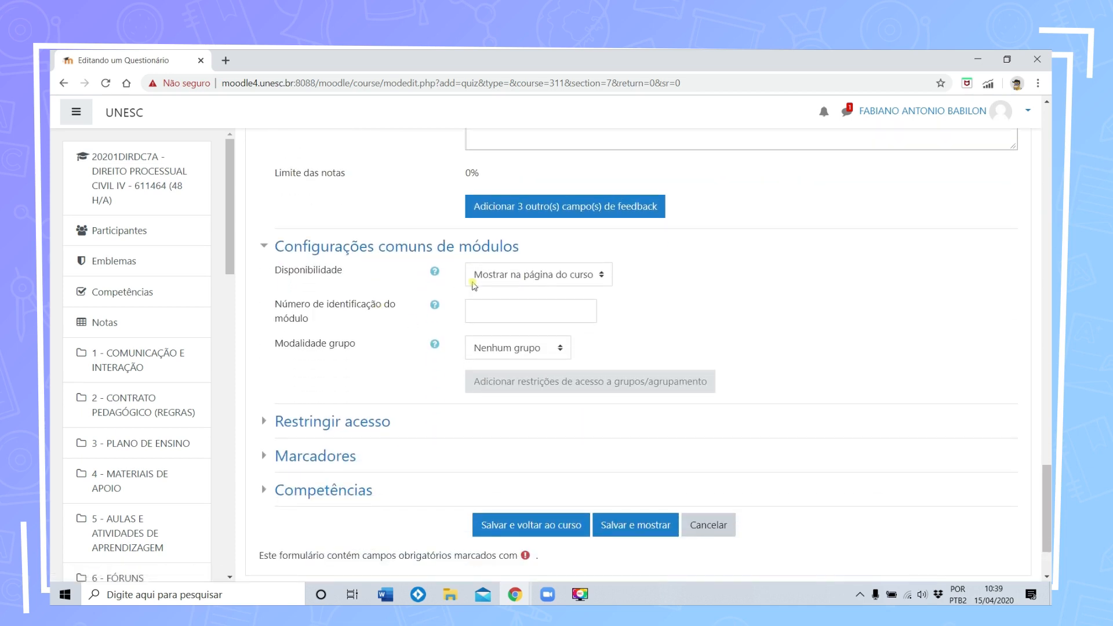
pyautogui.click(533, 278)
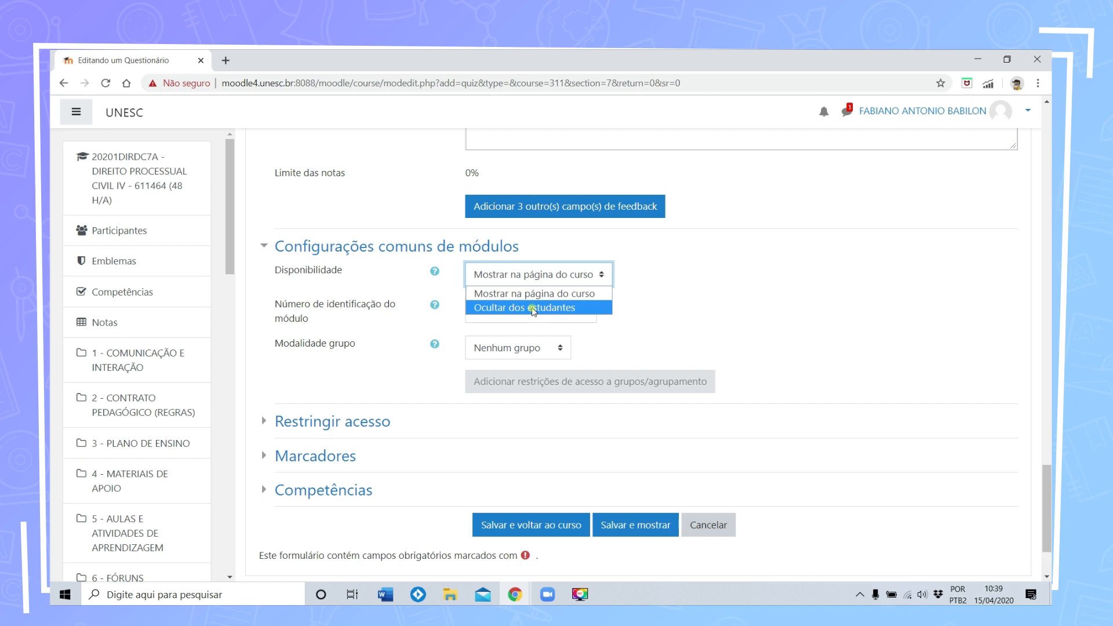
pyautogui.click(533, 309)
pyautogui.scroll(-1, 350, 372)
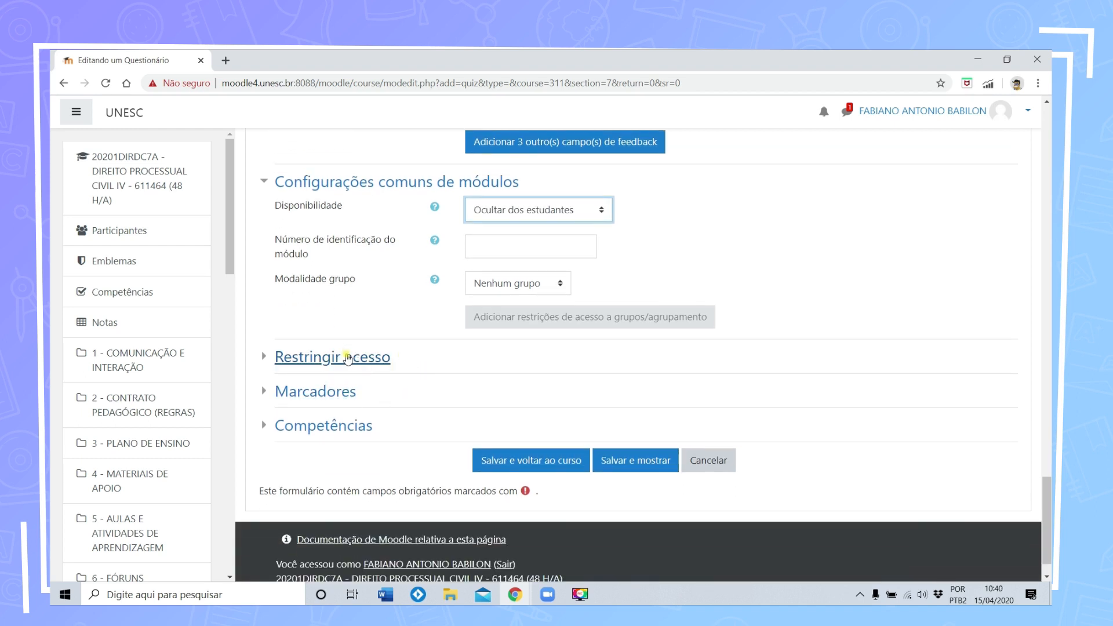
pyautogui.click(519, 461)
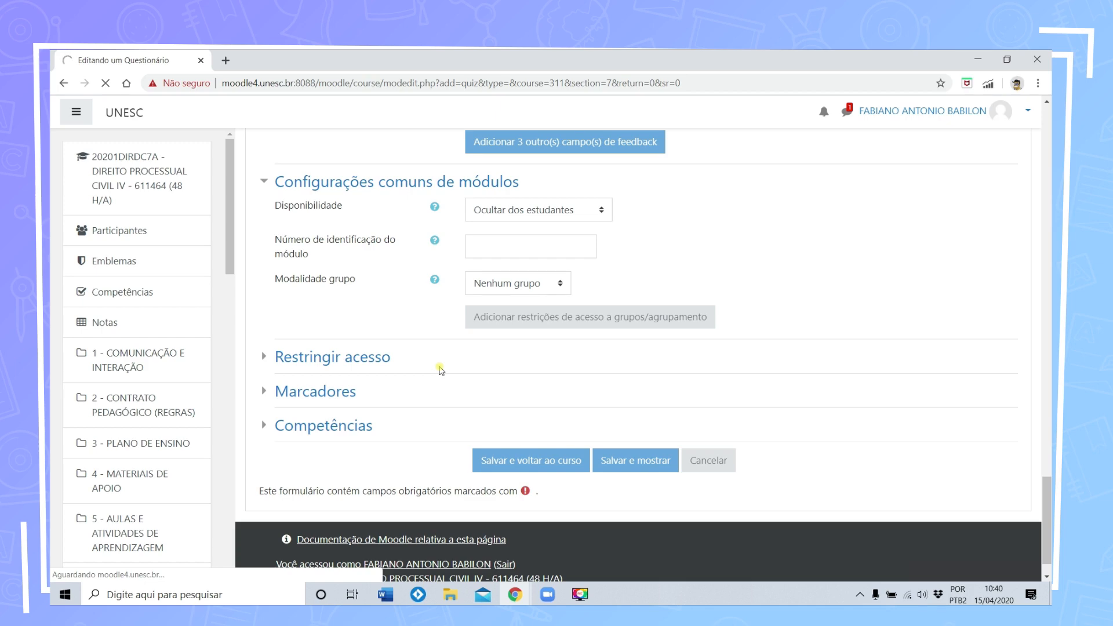
# Step: Open the lower of the two PROVA TESTE quizzes in section 7 and check its overview page
pyautogui.scroll(-2, 328, 391)
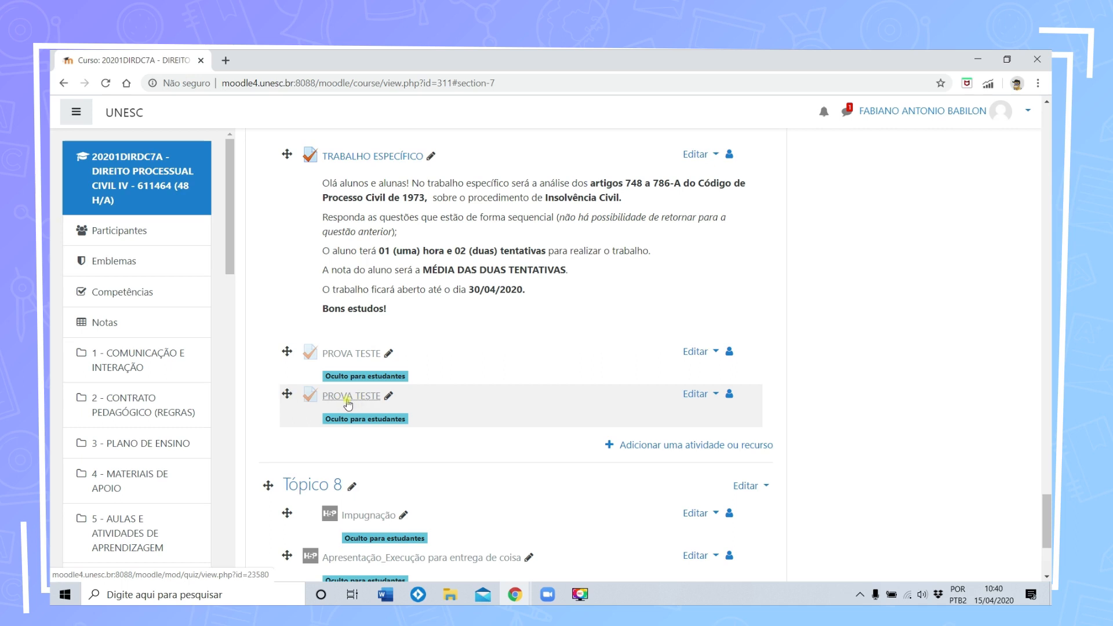
pyautogui.click(355, 398)
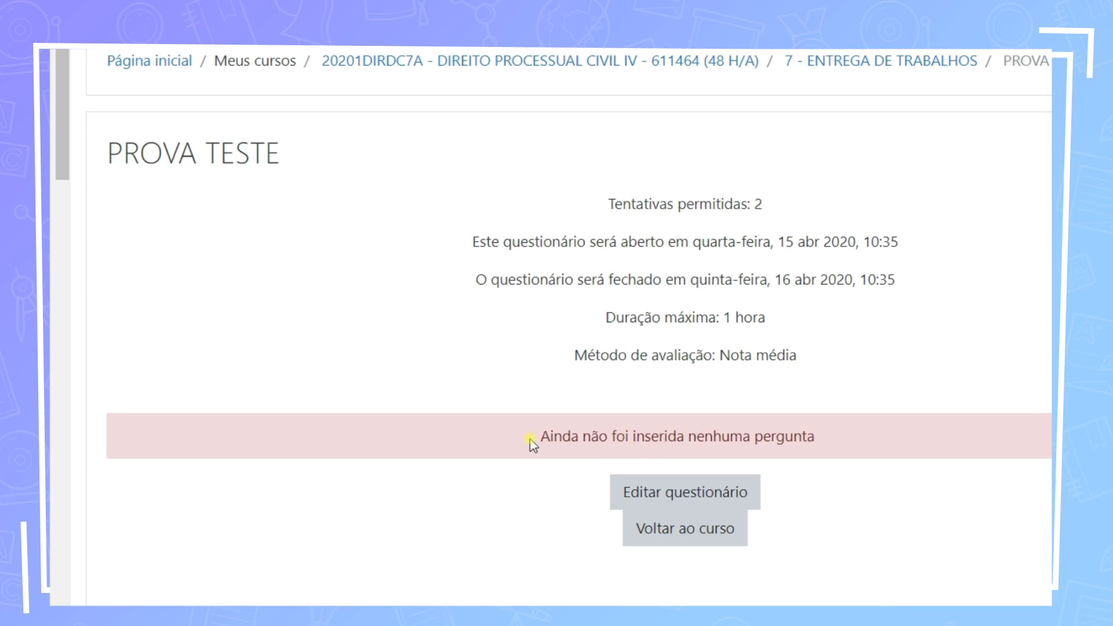
pyautogui.moveTo(536, 441); pyautogui.dragTo(818, 447)
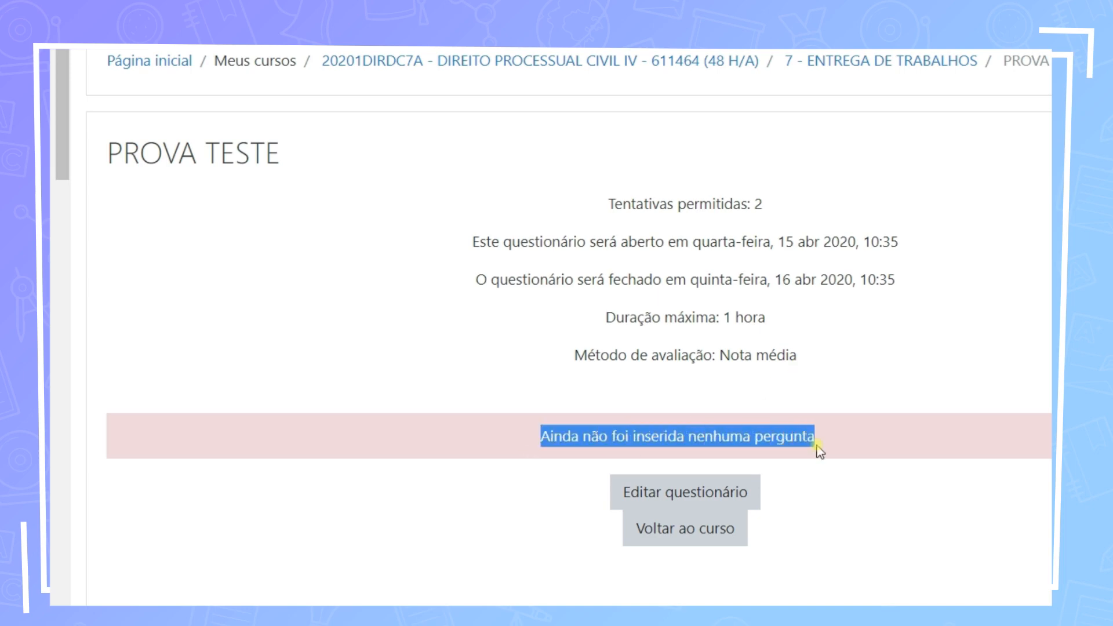
pyautogui.click(876, 431)
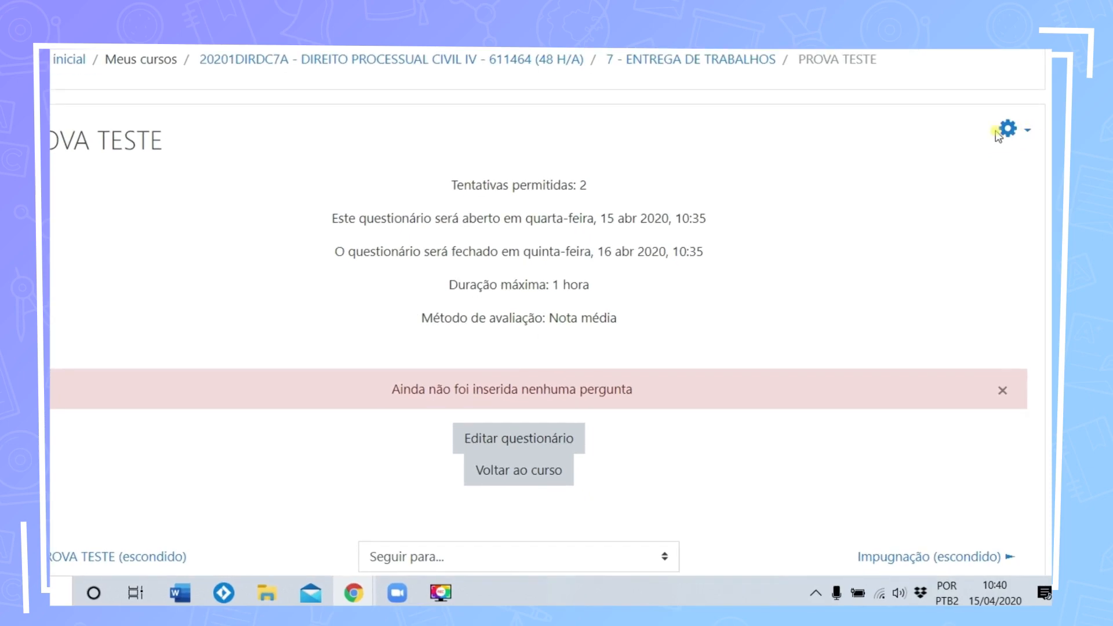
# Step: Open the Questões page of the quiz's Banco de questões and look through the existing questions
pyautogui.click(1030, 131)
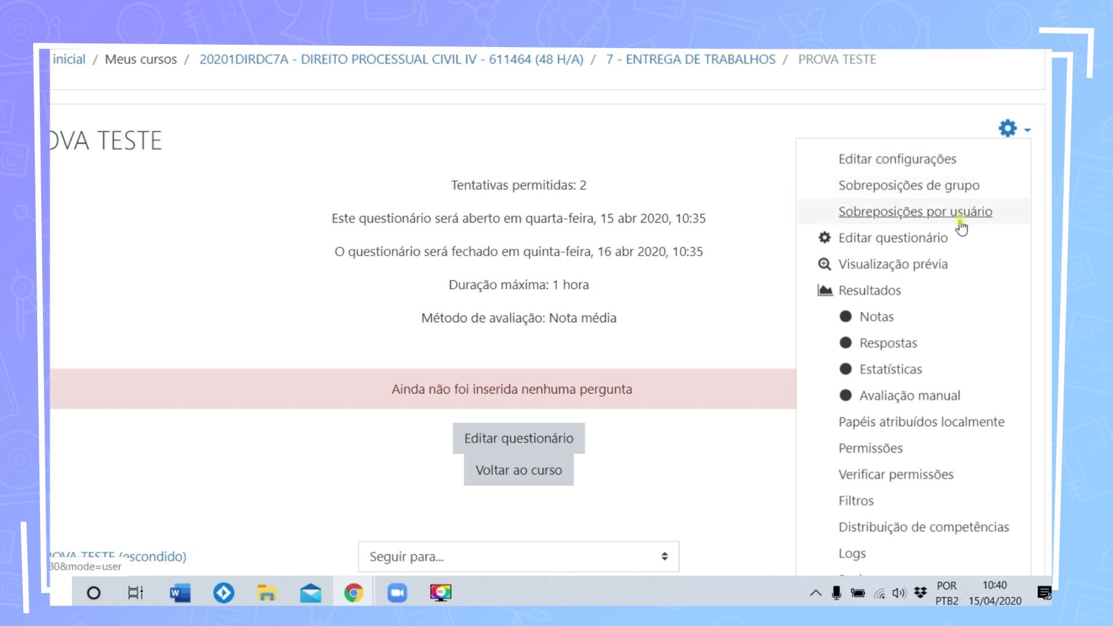
pyautogui.scroll(-3, 960, 223)
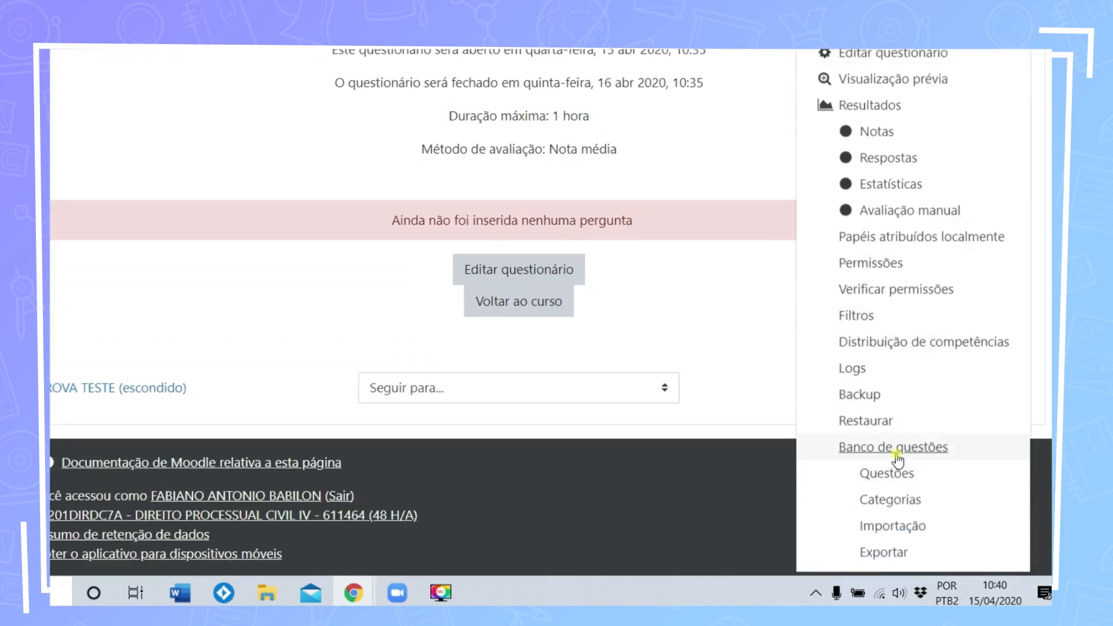
pyautogui.click(893, 475)
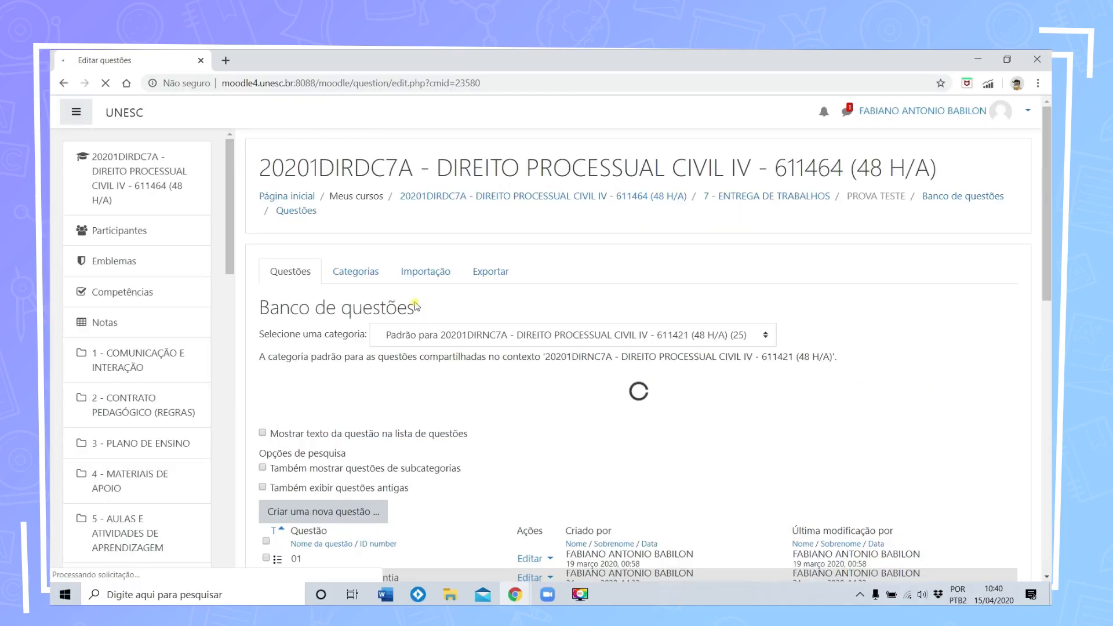
pyautogui.scroll(-2, 432, 318)
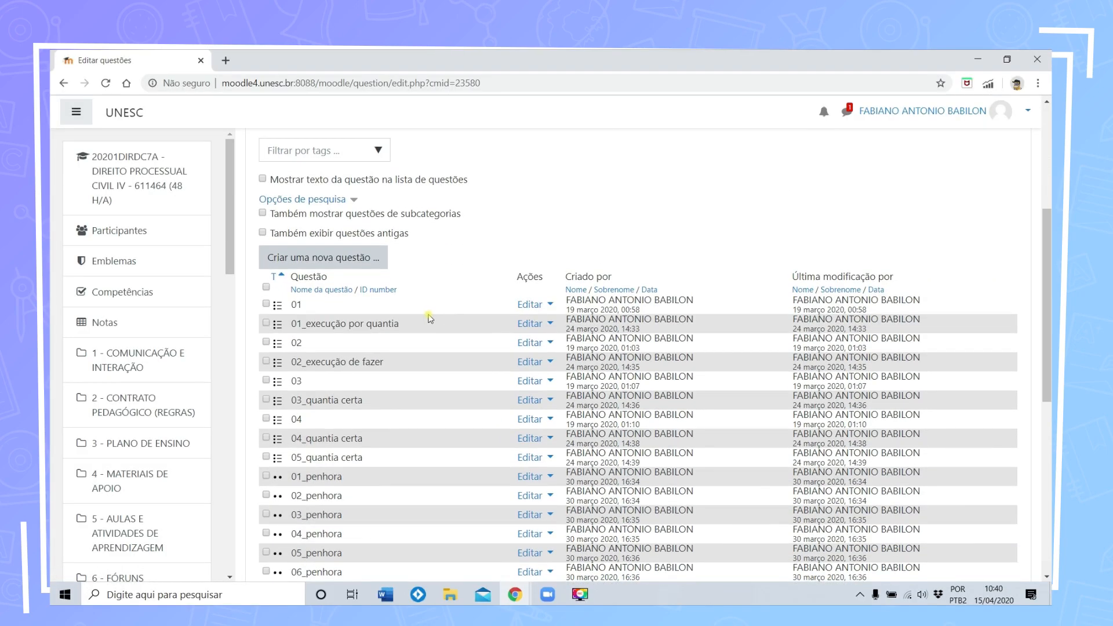
pyautogui.scroll(-10, 426, 319)
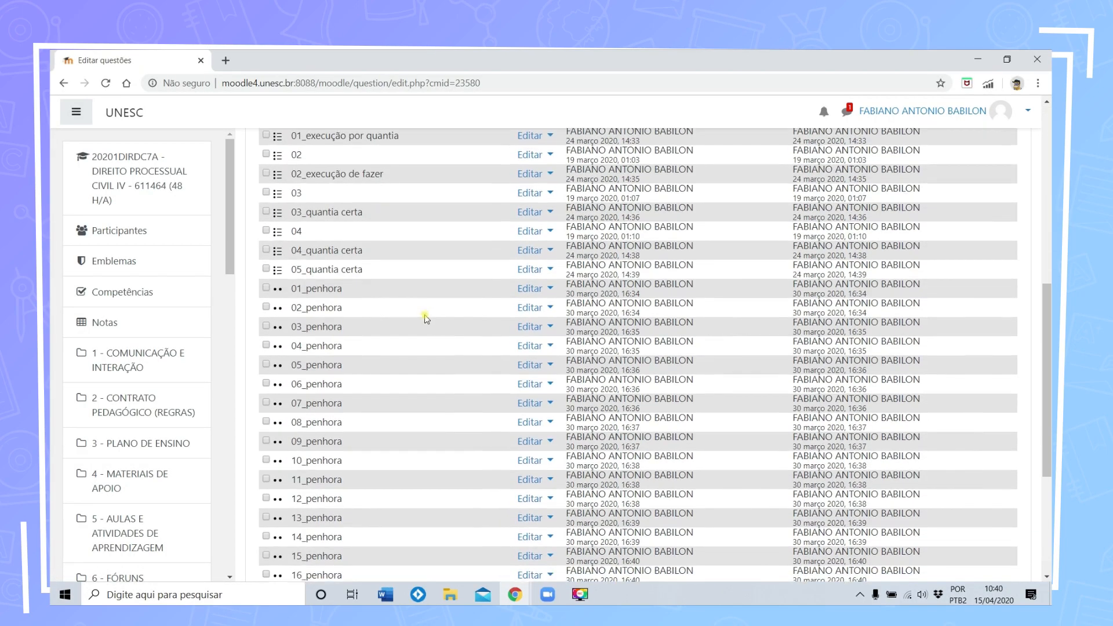
pyautogui.scroll(-2, 426, 318)
pyautogui.scroll(8, 425, 318)
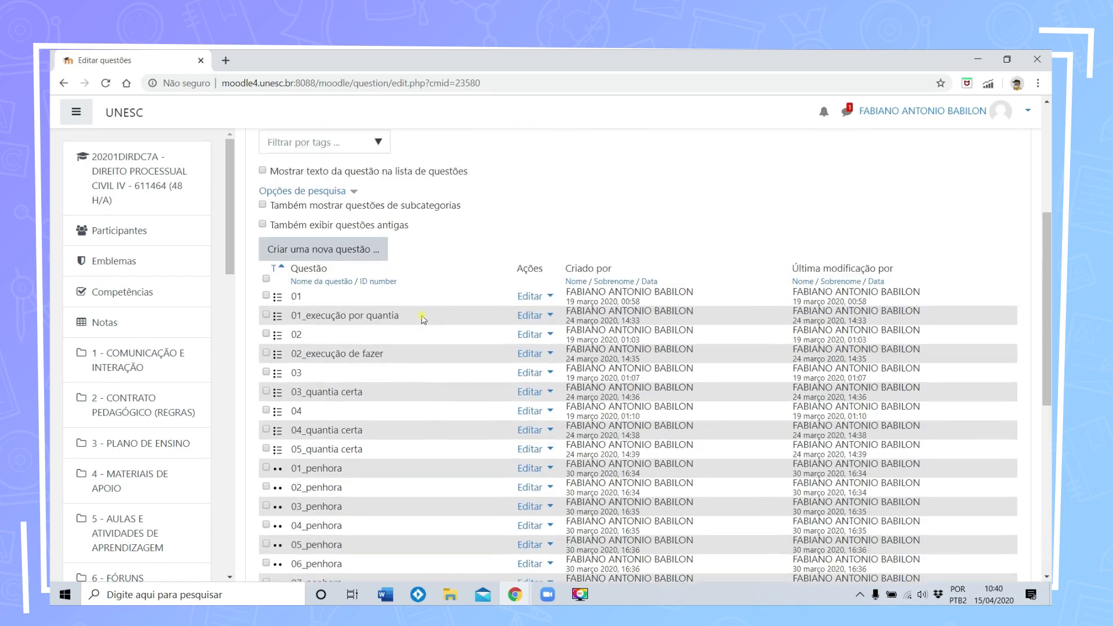
pyautogui.scroll(1, 423, 319)
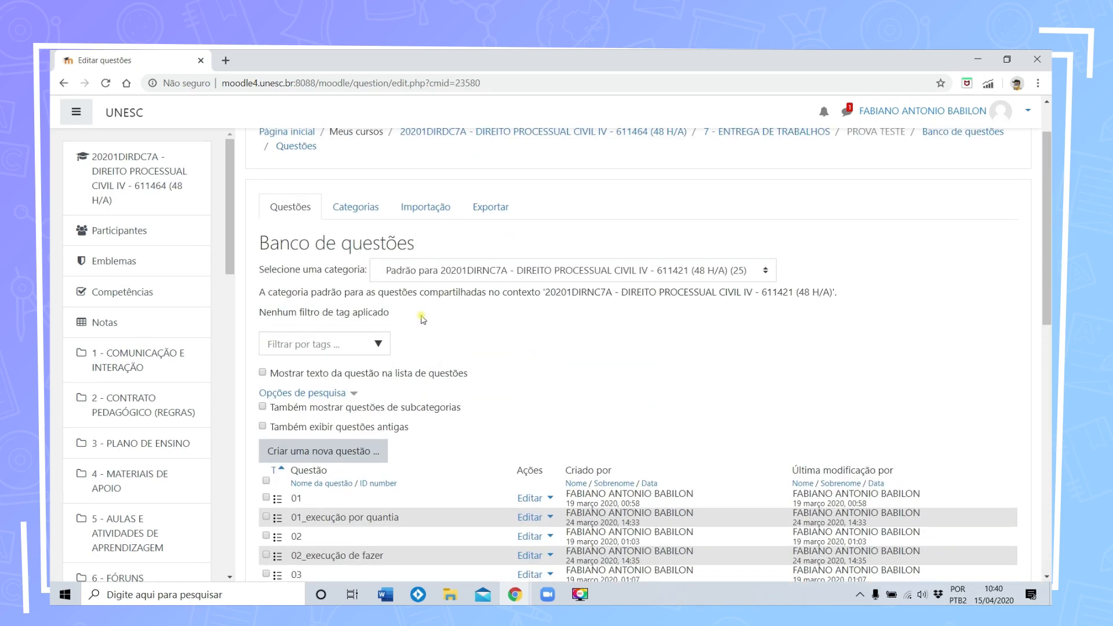
# Step: Add a question category named PROVA TESTE under the course's default category in the Banco de questões
pyautogui.click(346, 213)
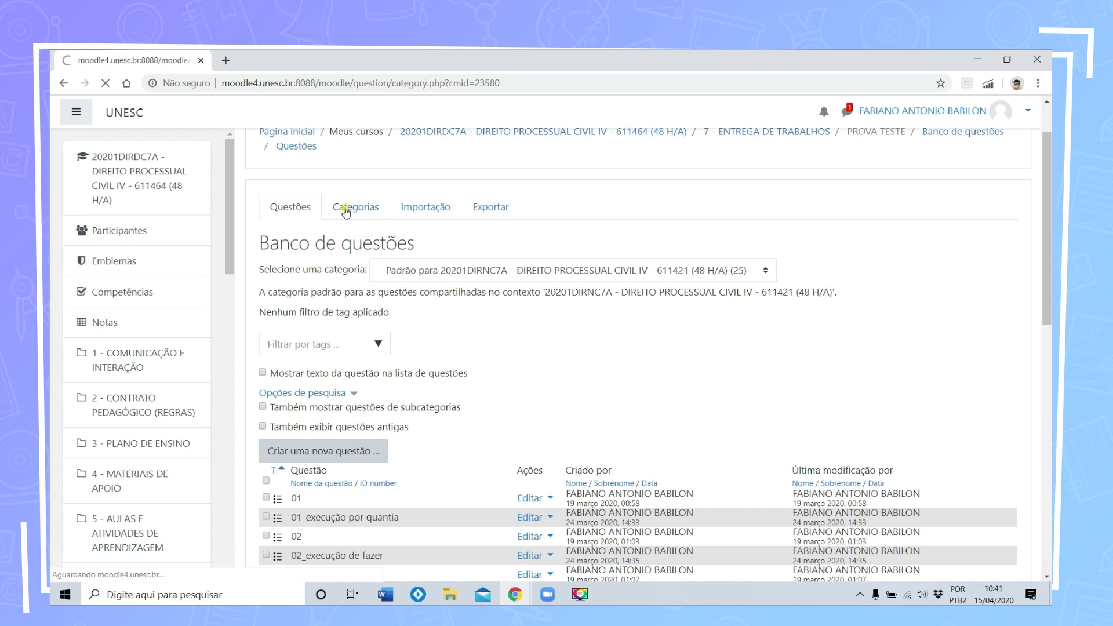
pyautogui.scroll(-4, 431, 404)
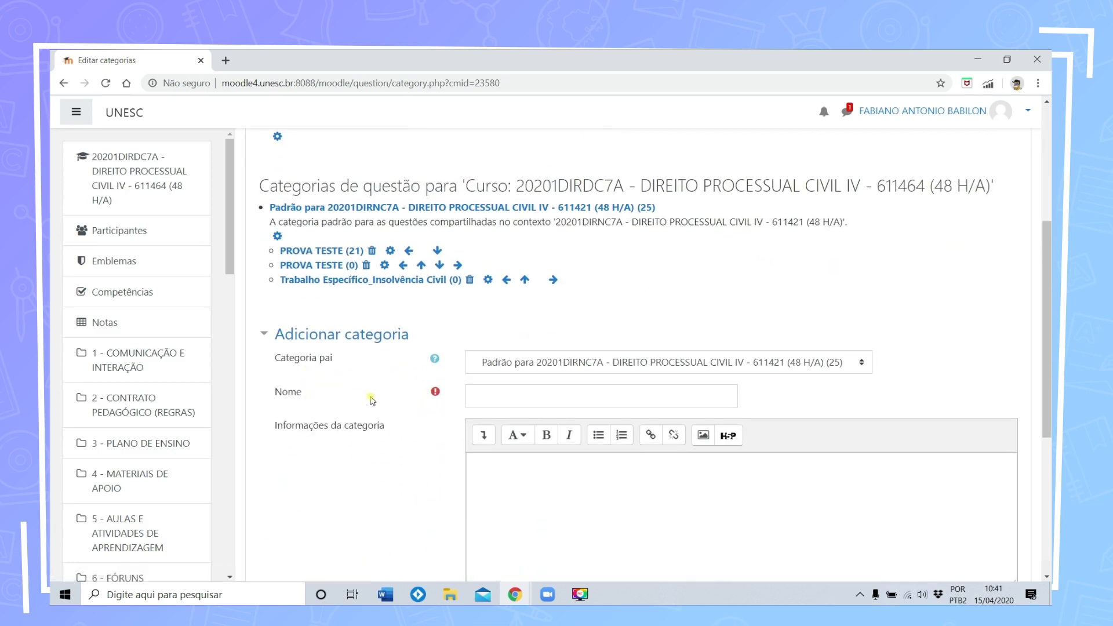
pyautogui.click(510, 395)
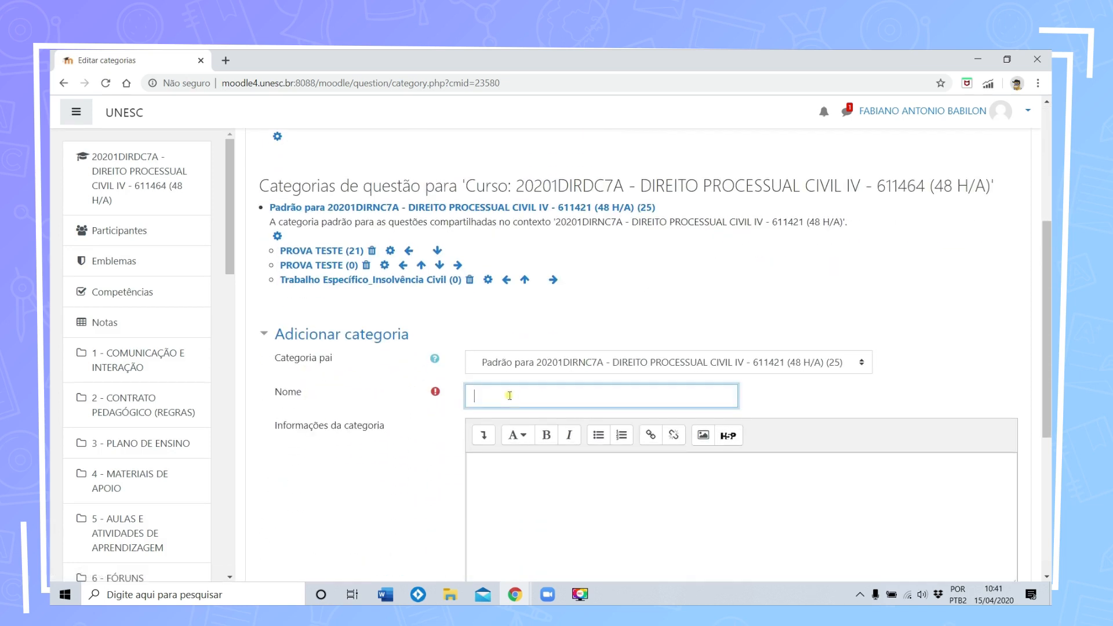
pyautogui.write('PROVA TESTE')
pyautogui.scroll(-4, 465, 398)
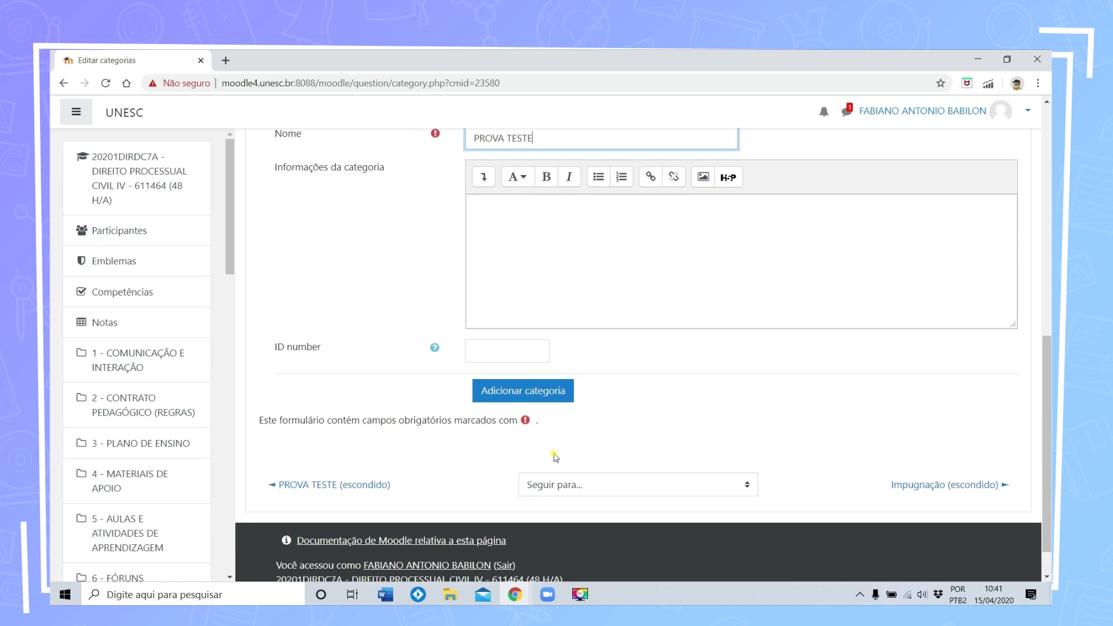
pyautogui.click(521, 395)
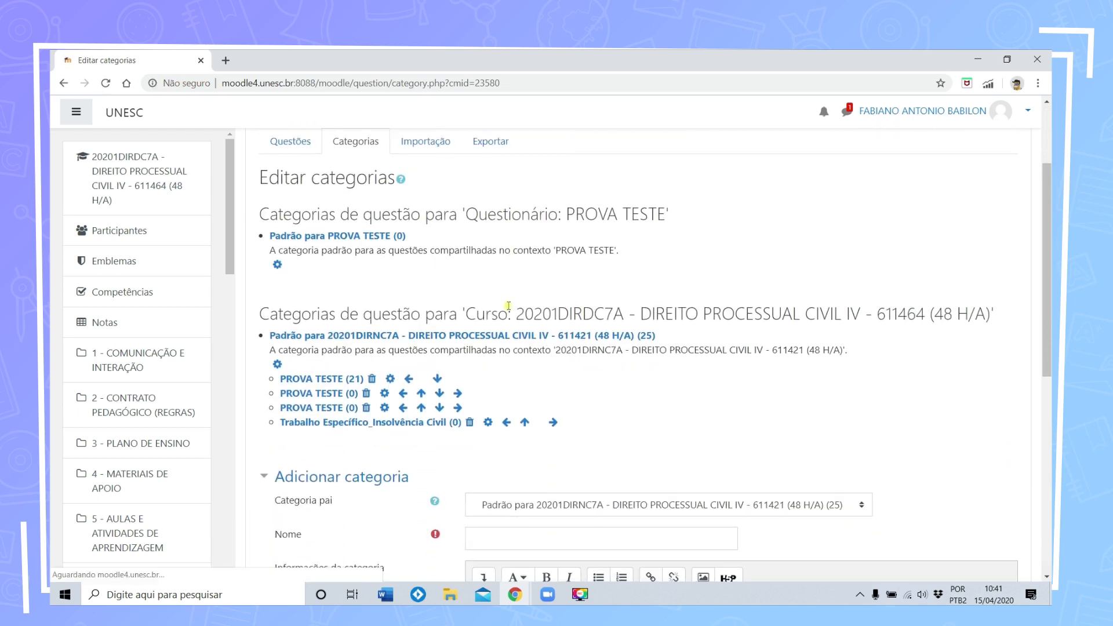
# Step: Open the first empty PROVA TESTE category, look through the question types available for a new question, and cancel without adding one
pyautogui.scroll(-1, 508, 305)
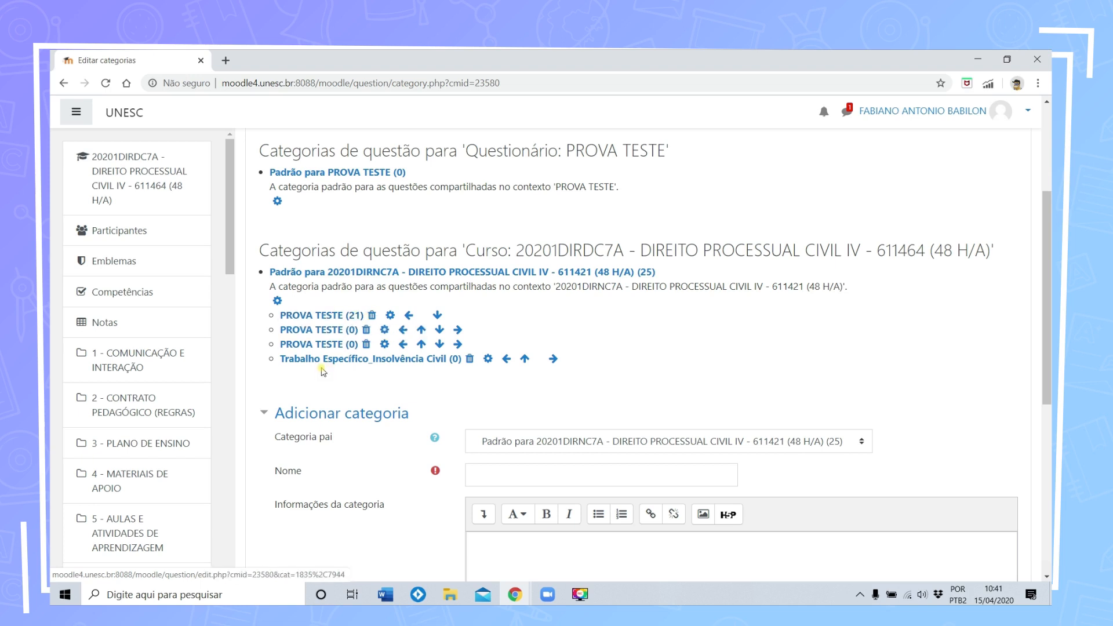
pyautogui.click(318, 334)
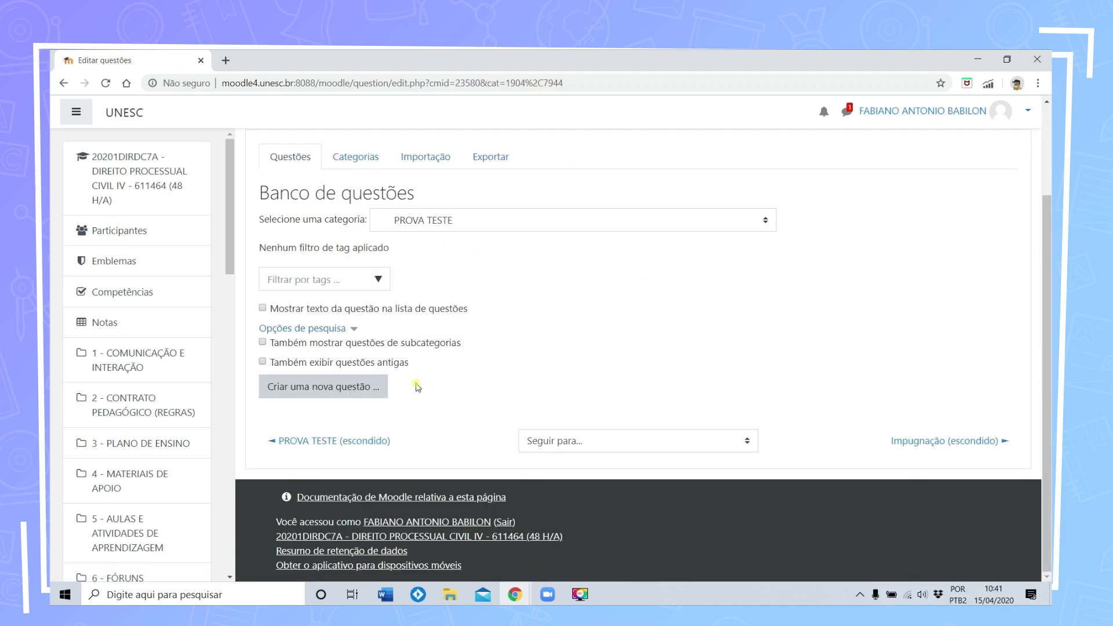
pyautogui.click(304, 392)
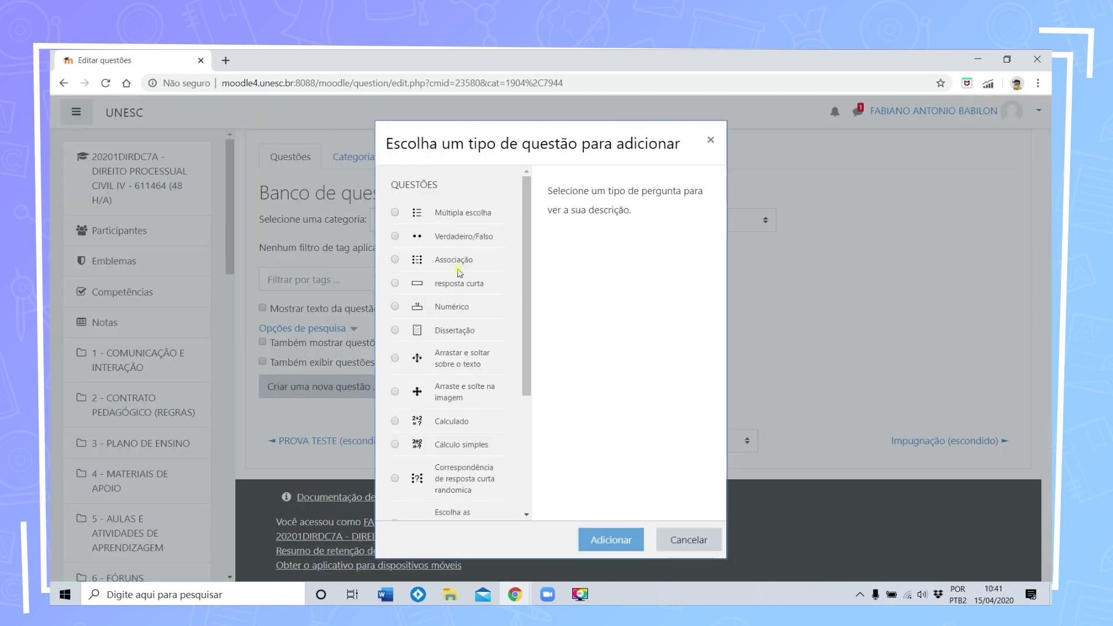
pyautogui.scroll(-3, 429, 328)
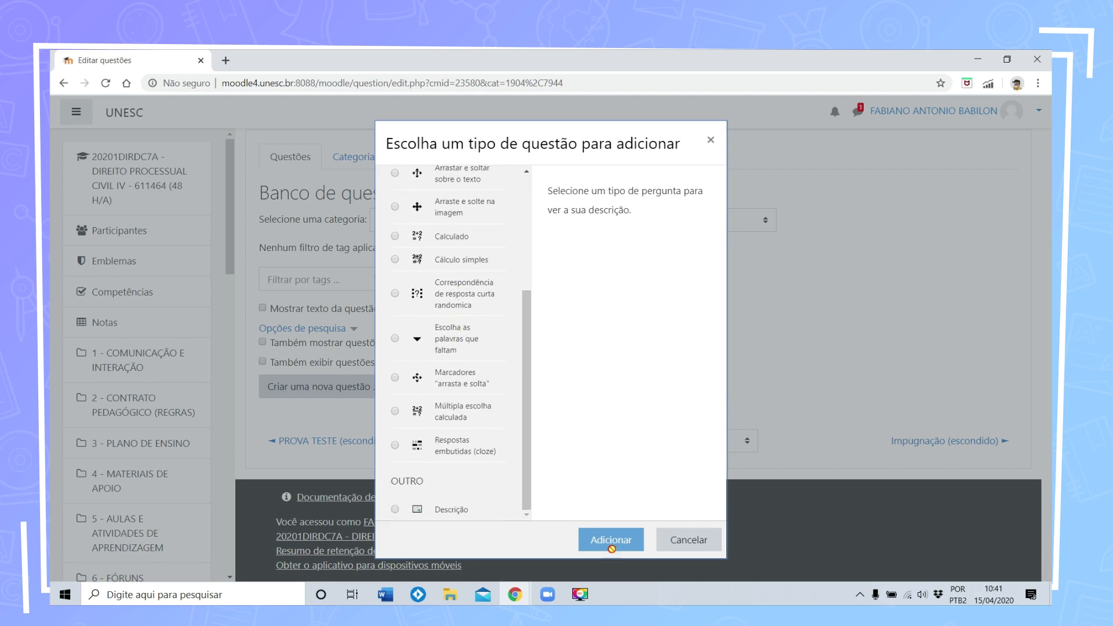
pyautogui.click(693, 546)
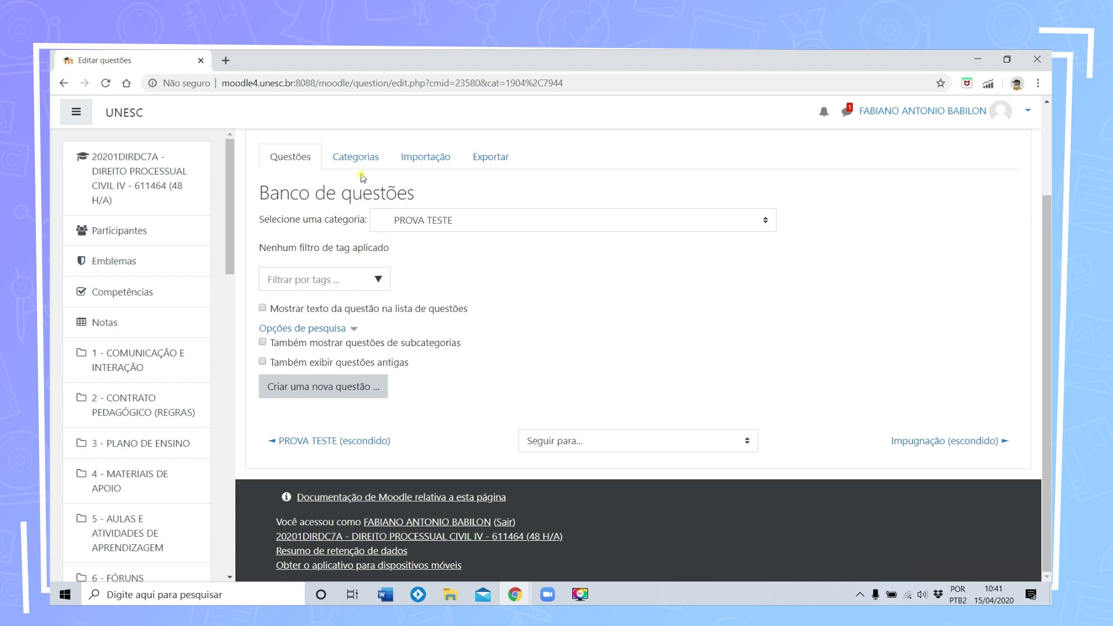
# Step: Return to the category list, open the PROVA TESTE (21) category and look through its Insolvência Civil questions
pyautogui.click(64, 83)
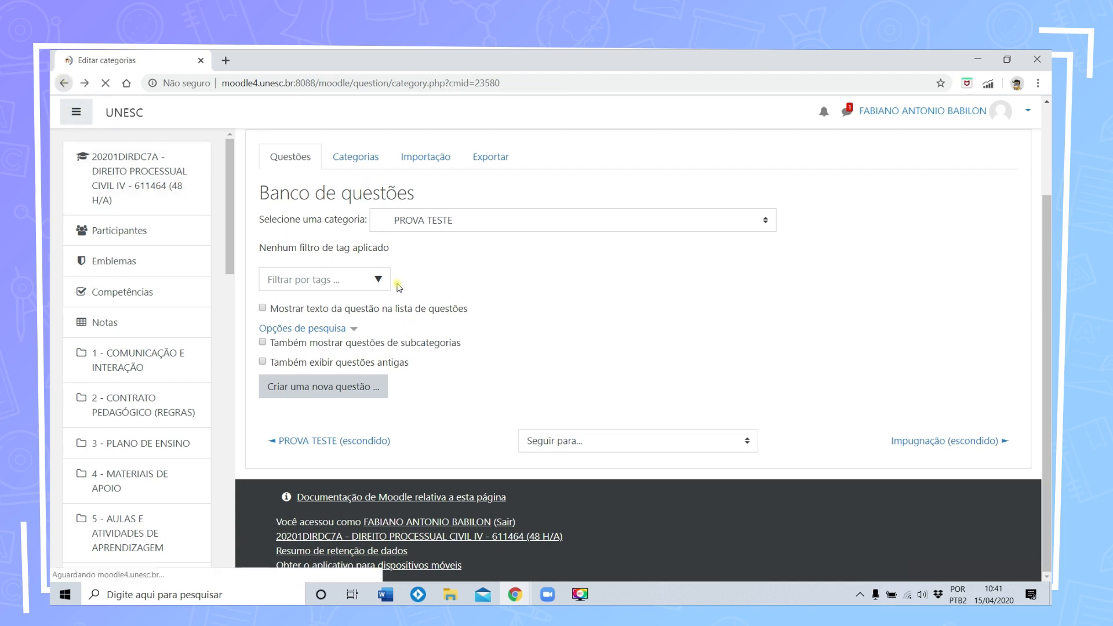
pyautogui.click(326, 316)
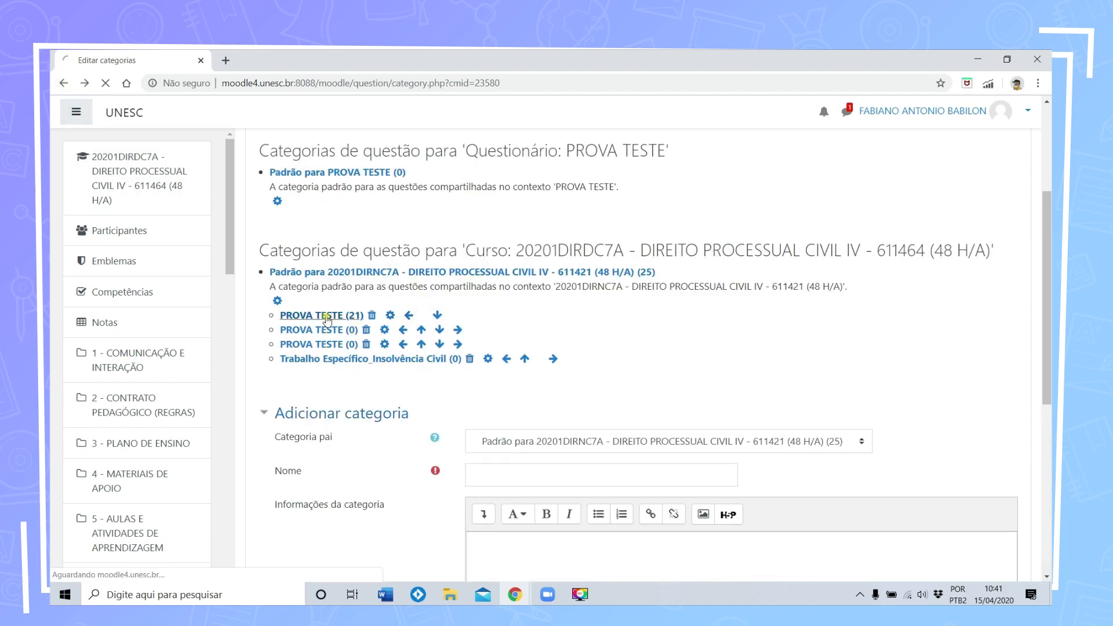
pyautogui.scroll(-2, 500, 375)
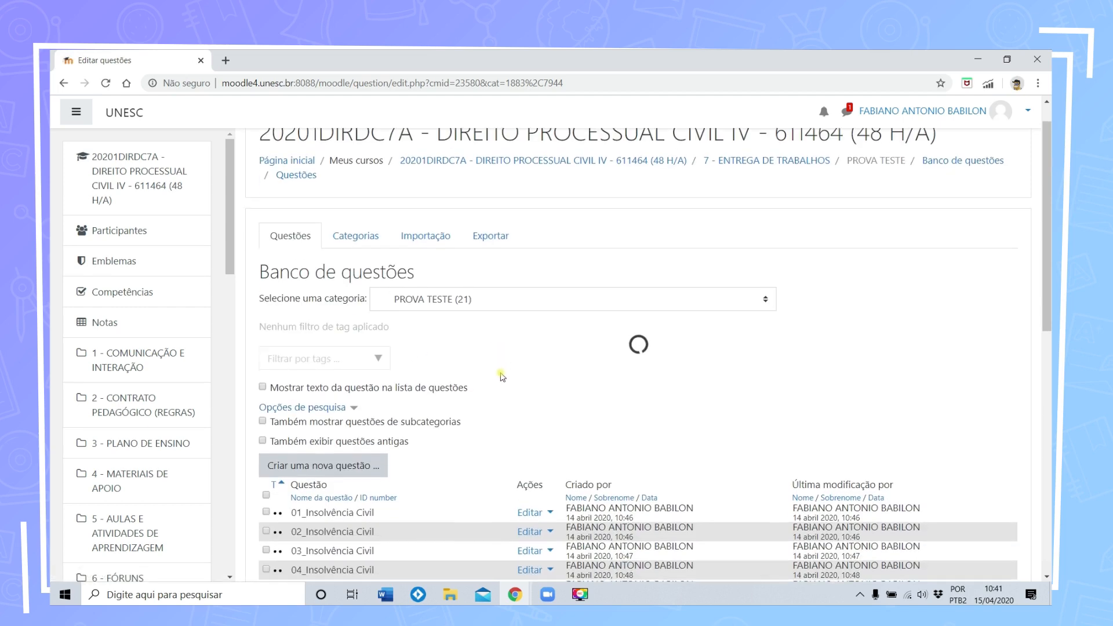
pyautogui.scroll(-3, 490, 375)
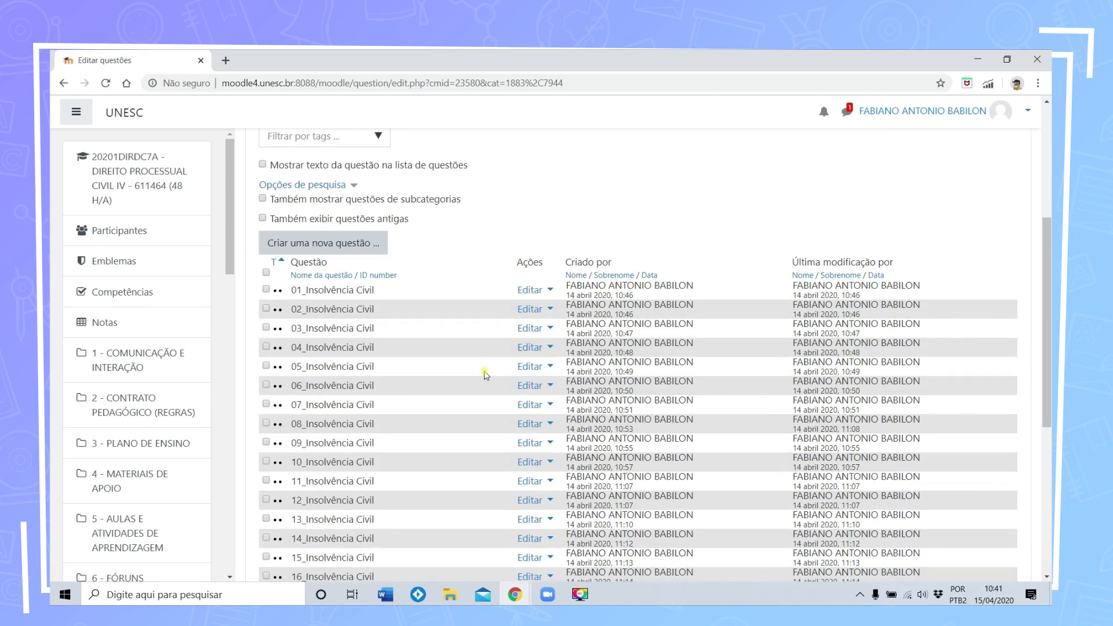
pyautogui.scroll(-1, 485, 375)
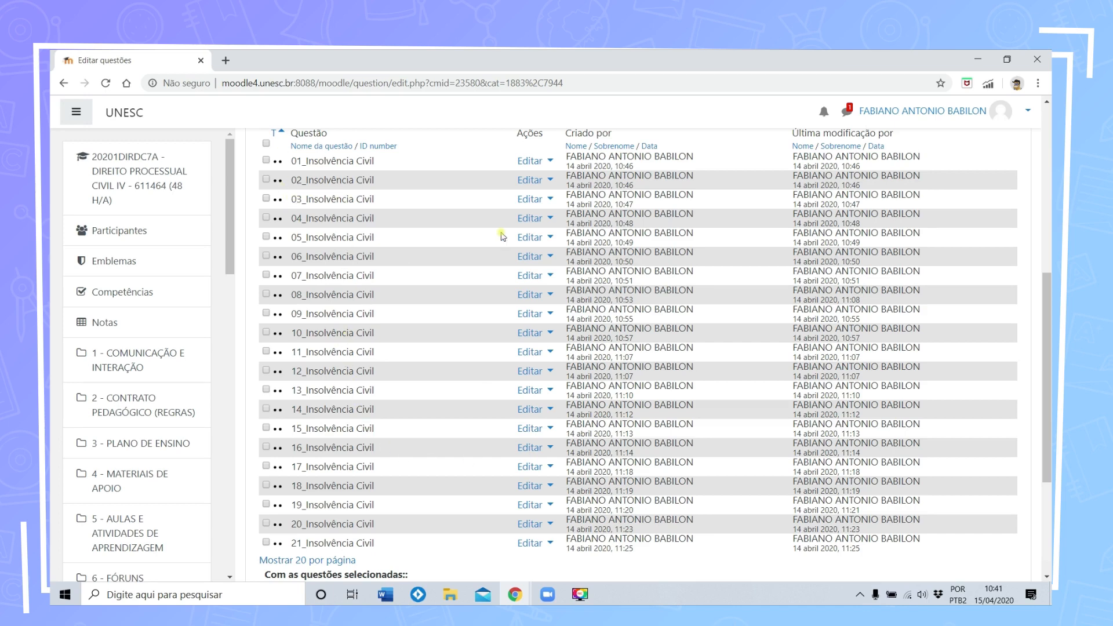
pyautogui.scroll(4, 462, 316)
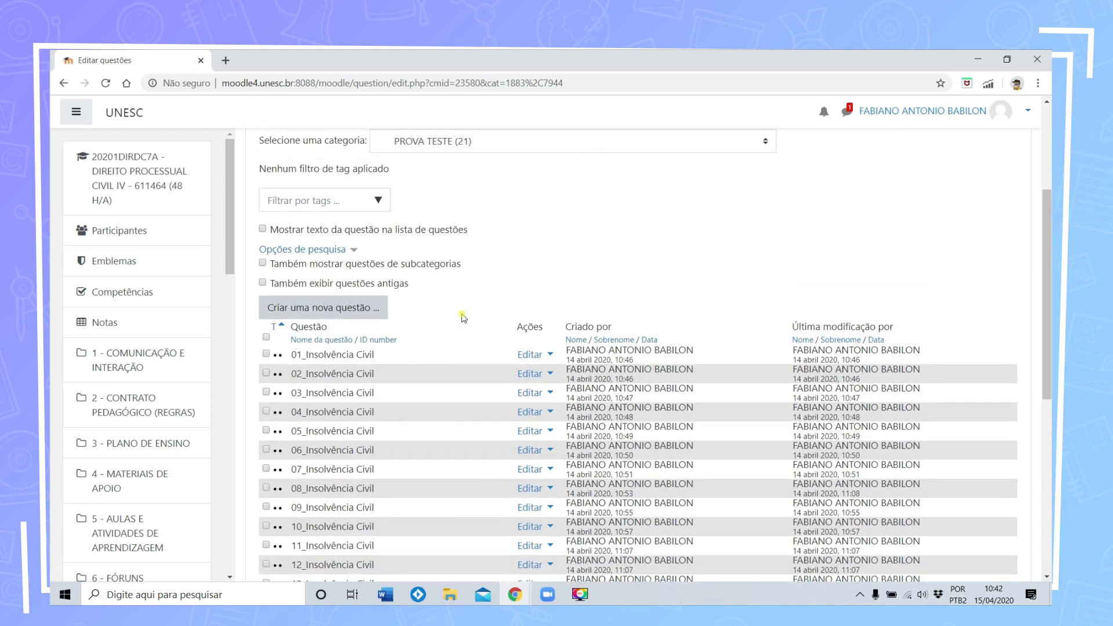
pyautogui.scroll(-6, 462, 318)
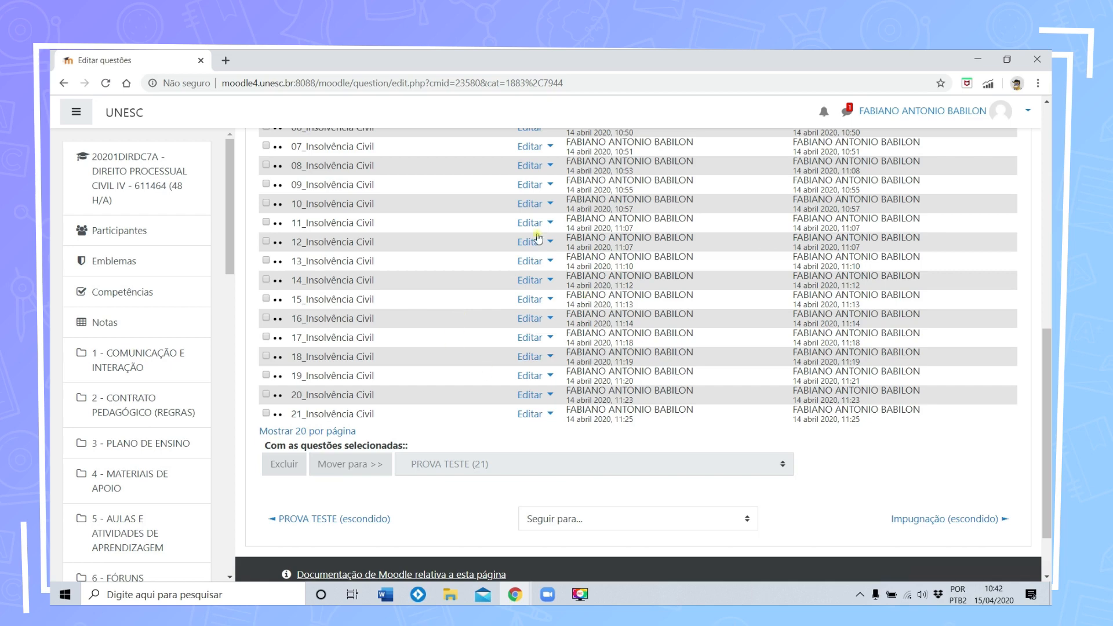
pyautogui.scroll(4, 577, 253)
pyautogui.scroll(5, 445, 344)
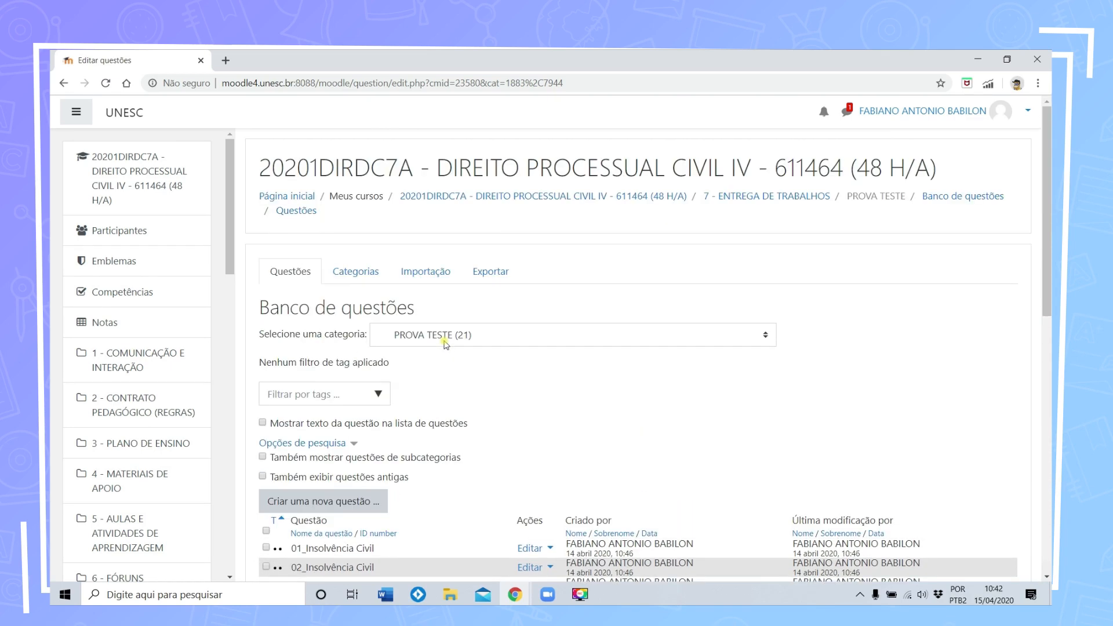
# Step: Open the PROVA TESTE quiz for editing and enable Misturar as questões
pyautogui.click(871, 200)
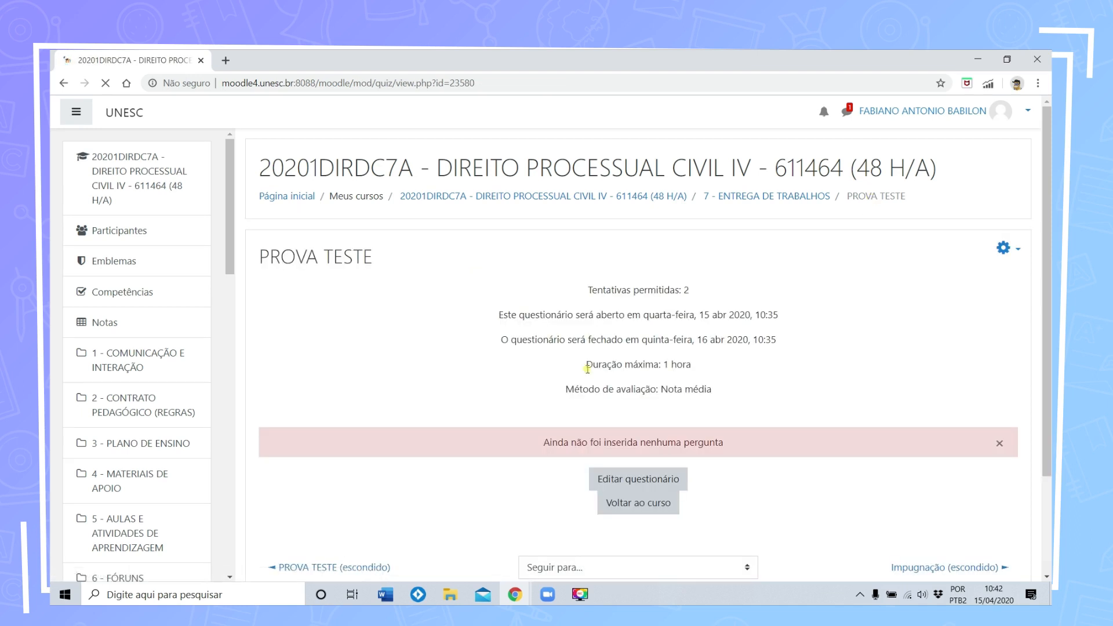
pyautogui.click(635, 478)
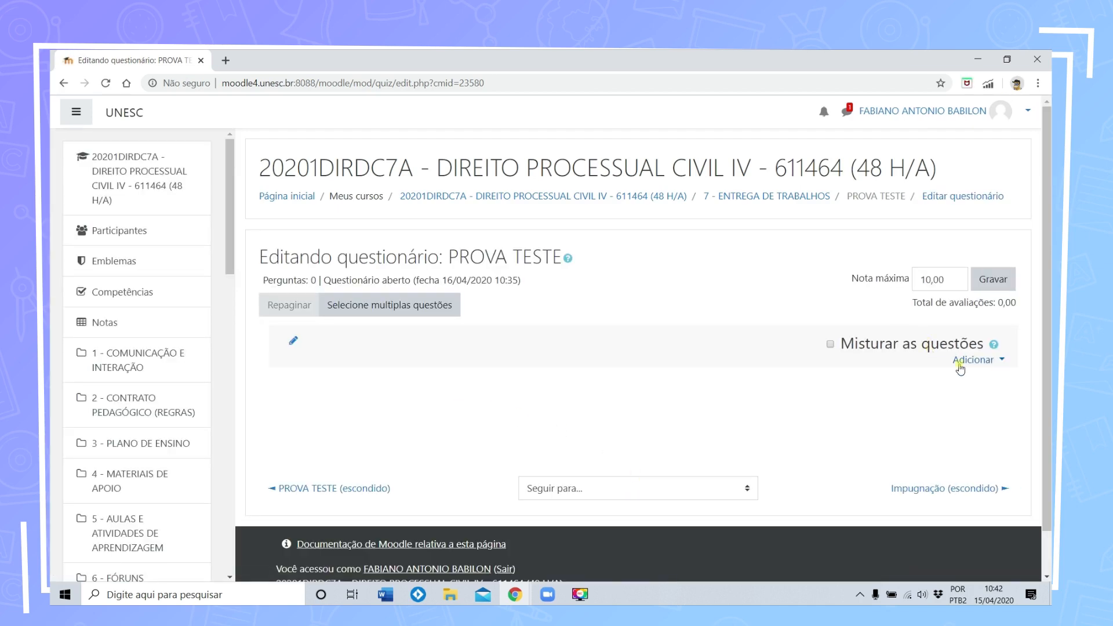
pyautogui.moveTo(950, 279); pyautogui.dragTo(912, 280)
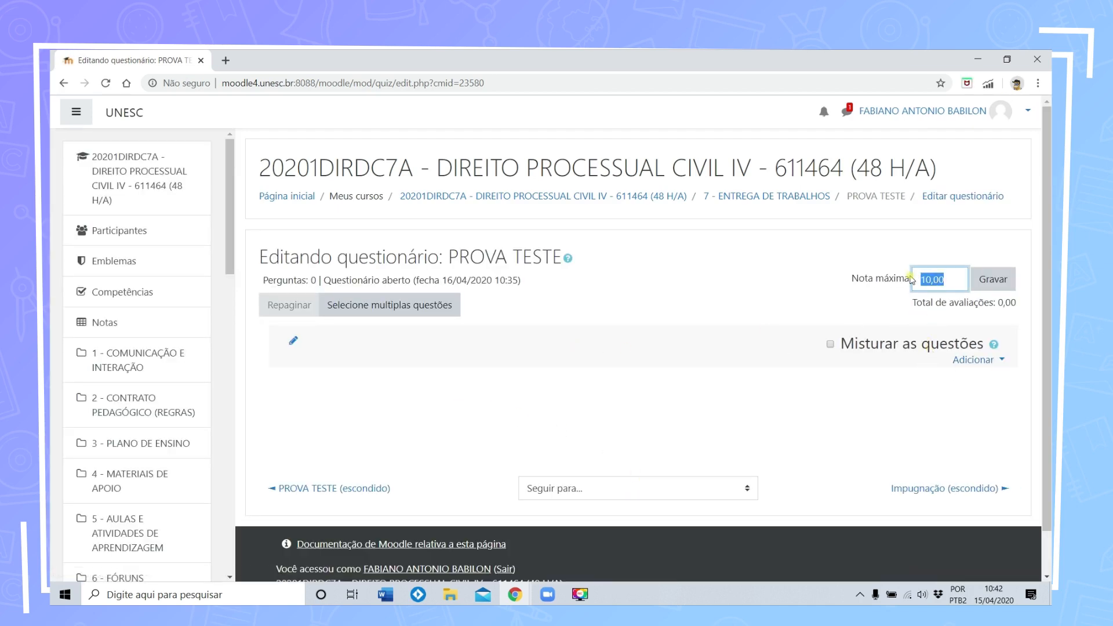
pyautogui.click(830, 345)
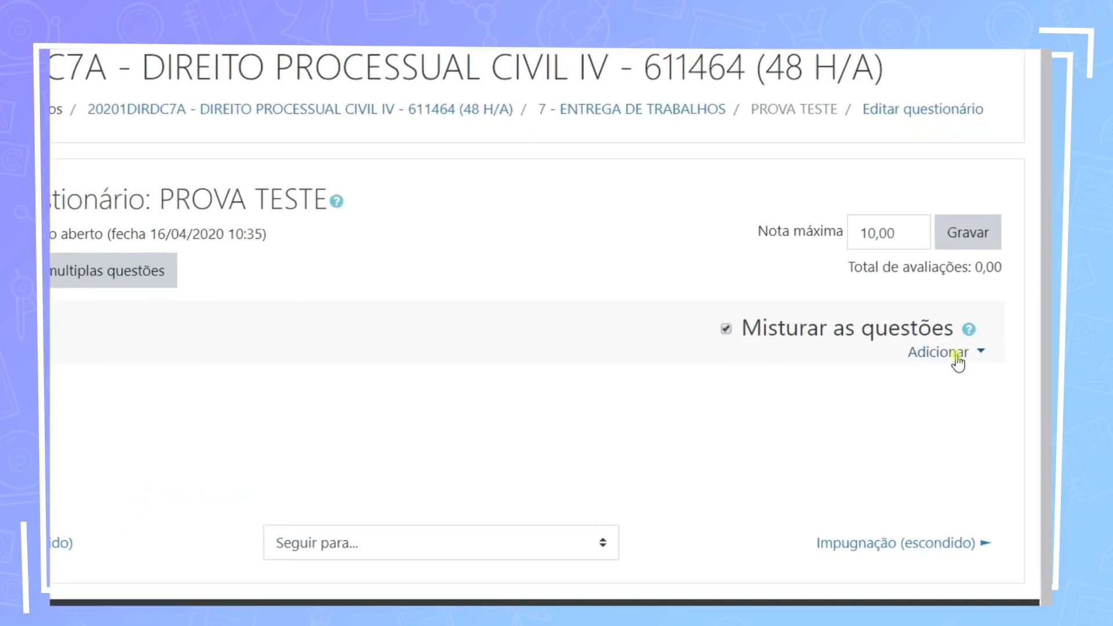
# Step: Check the question types offered when adding a new question directly to the quiz, and cancel without choosing one
pyautogui.click(971, 352)
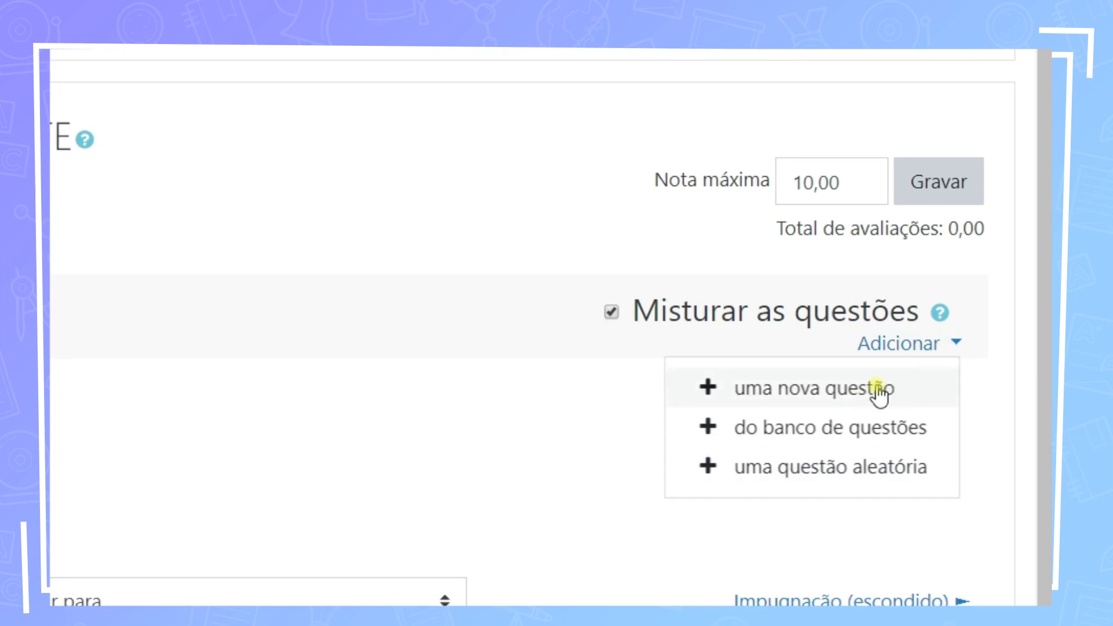
pyautogui.click(862, 396)
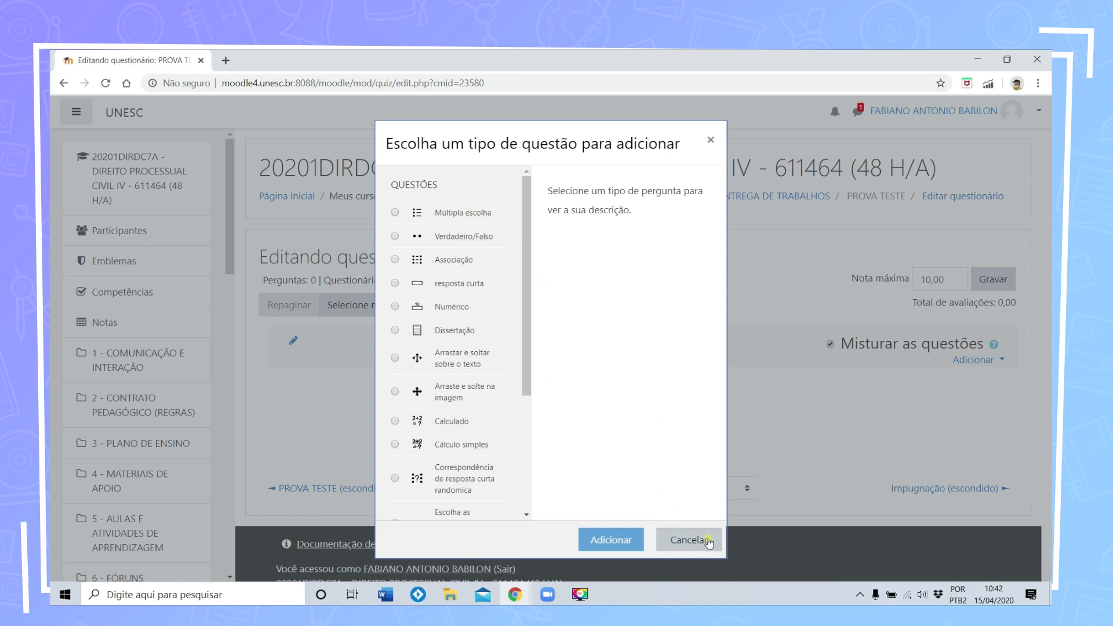
pyautogui.click(708, 541)
# Step: Start adding random questions to the quiz and choose PROVA TESTE (21) as their existing category
pyautogui.click(991, 360)
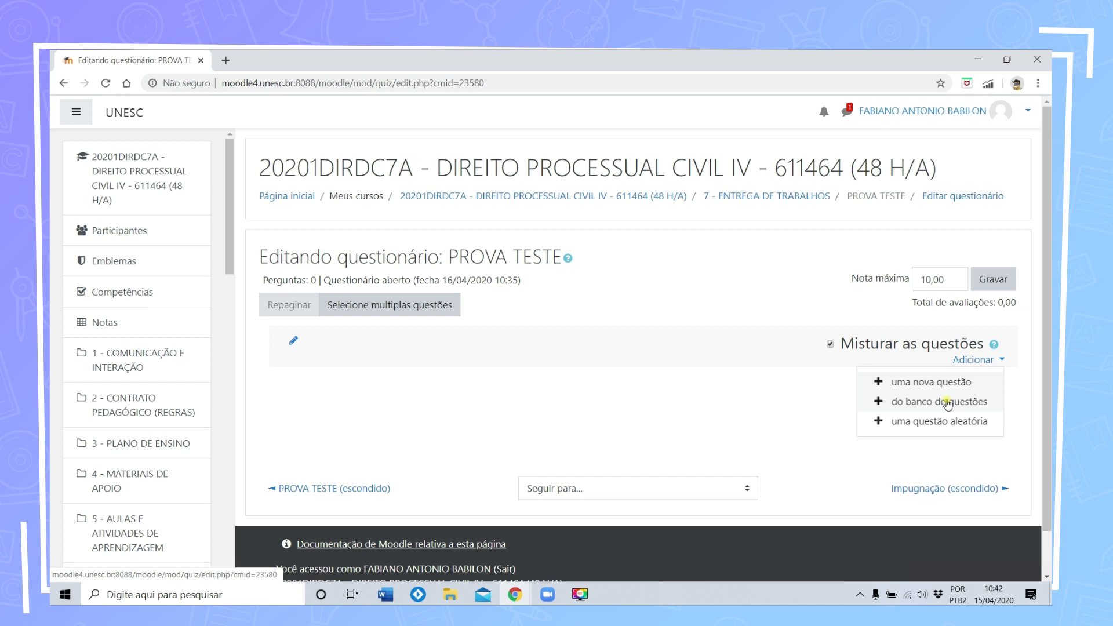
pyautogui.click(947, 427)
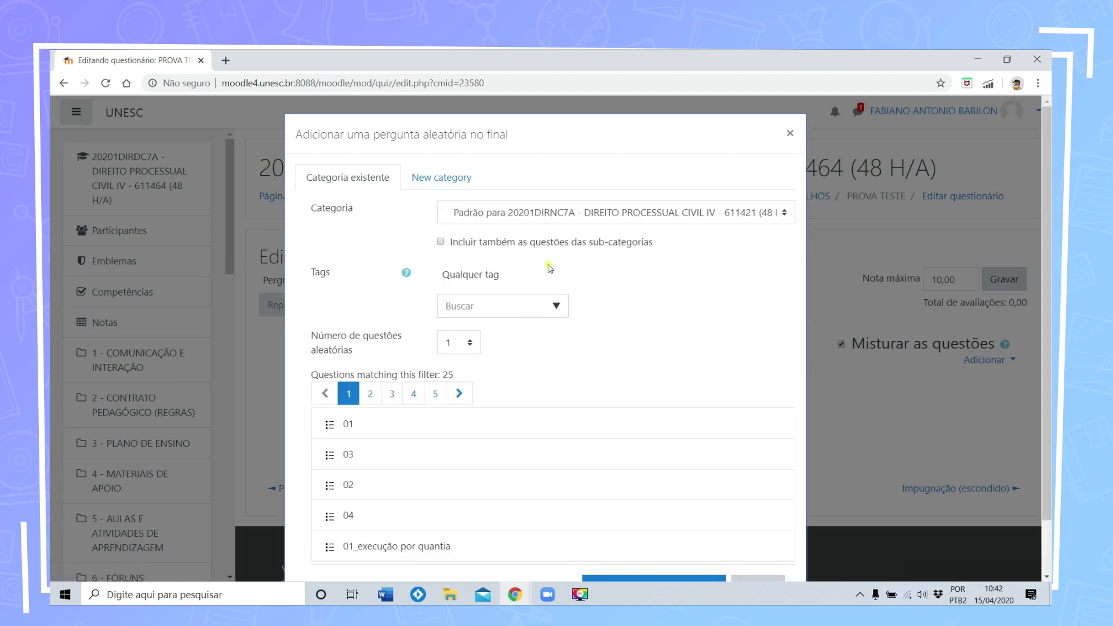
pyautogui.scroll(-1, 353, 348)
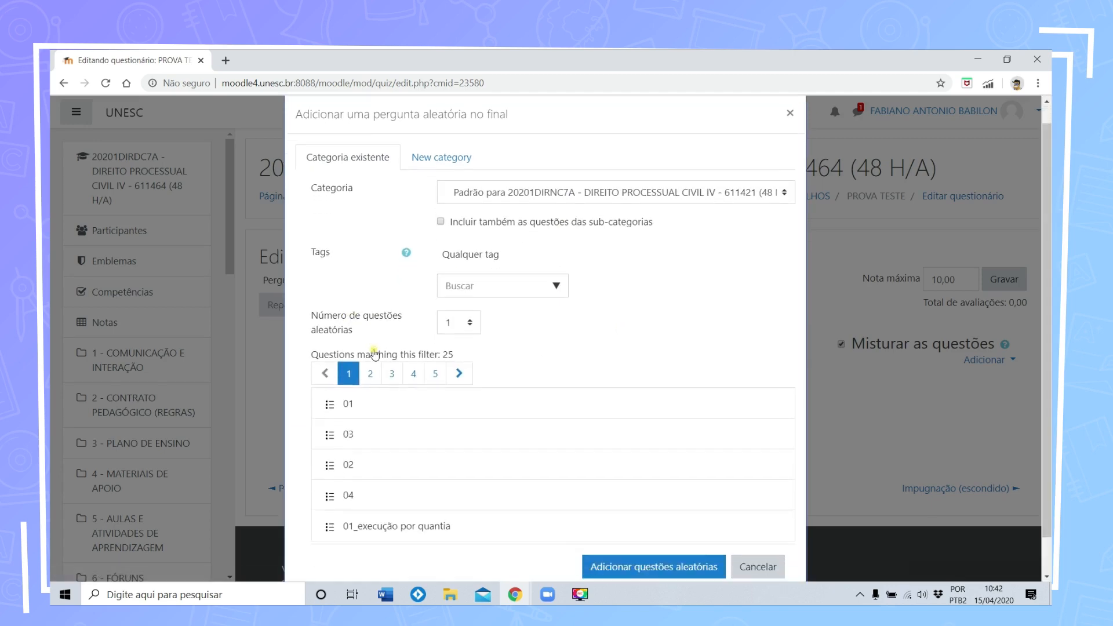
pyautogui.scroll(1, 606, 278)
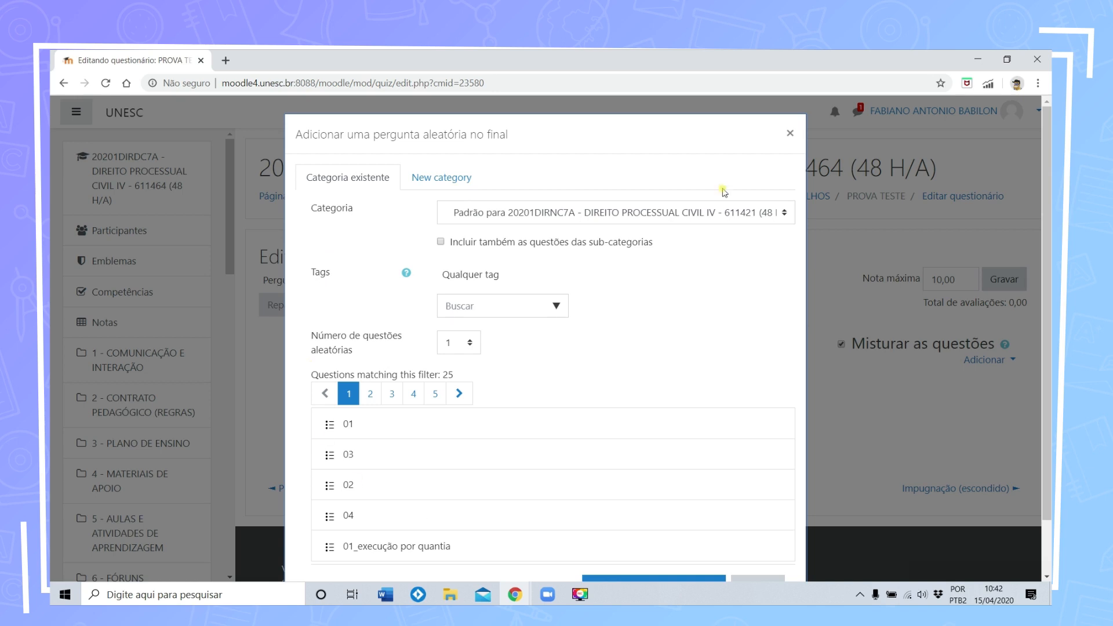
pyautogui.click(577, 220)
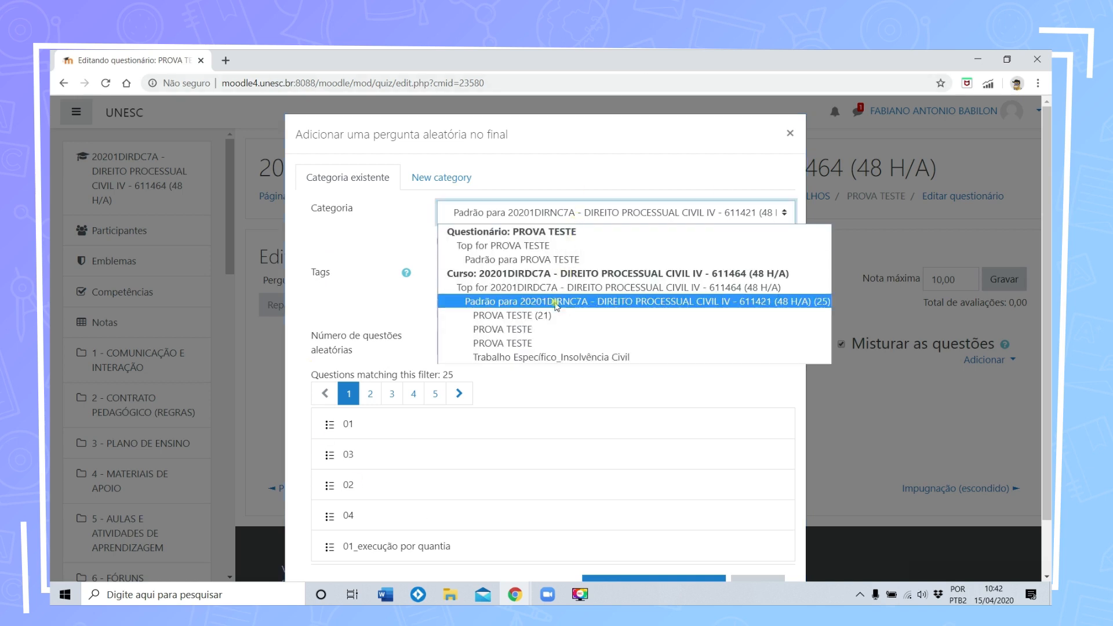
pyautogui.click(520, 316)
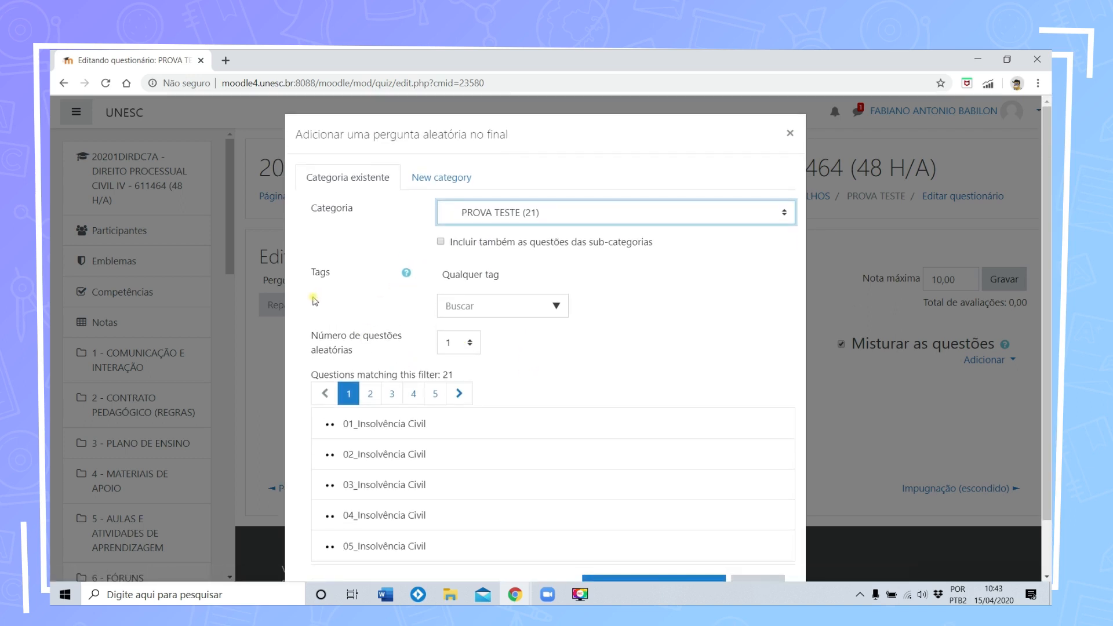
pyautogui.scroll(-1, 375, 426)
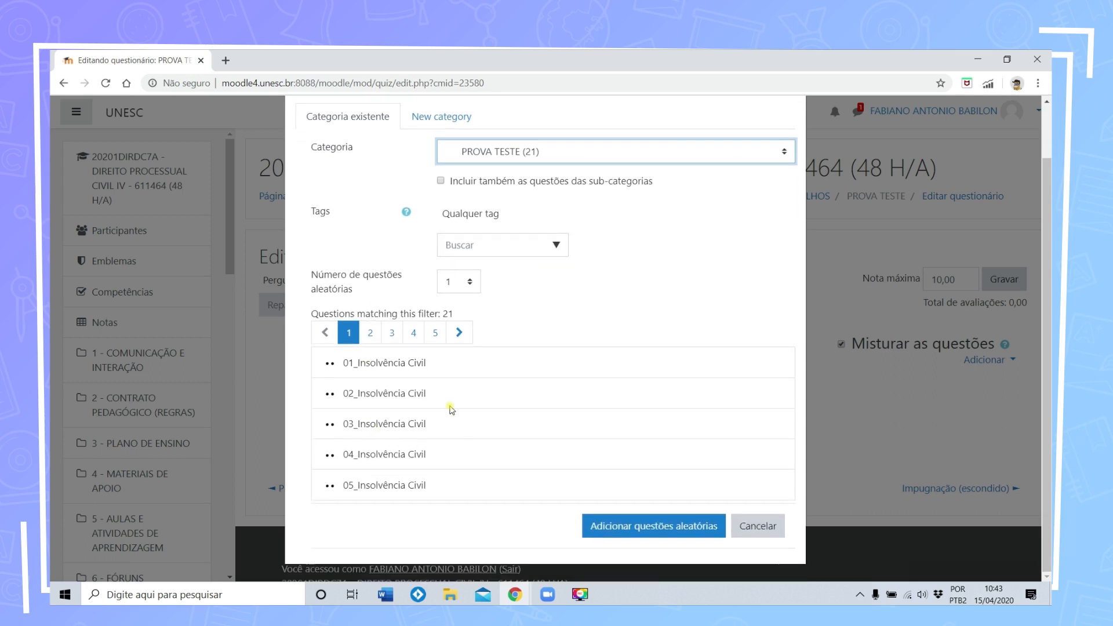
pyautogui.scroll(1, 450, 410)
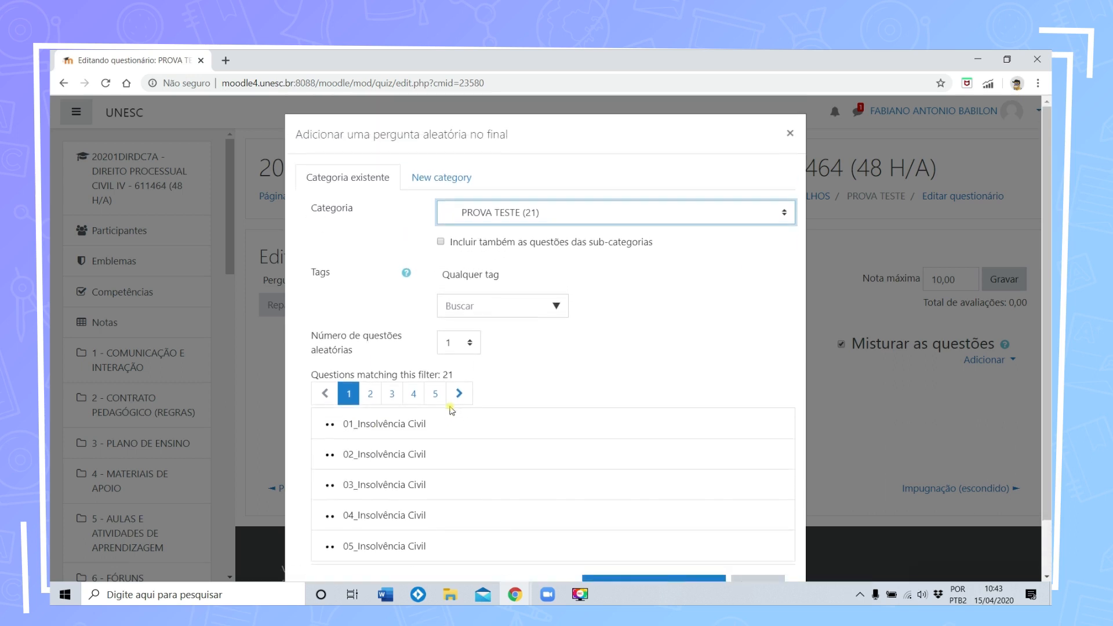
# Step: Set the number of random questions to 10 and add them to the quiz
pyautogui.click(469, 346)
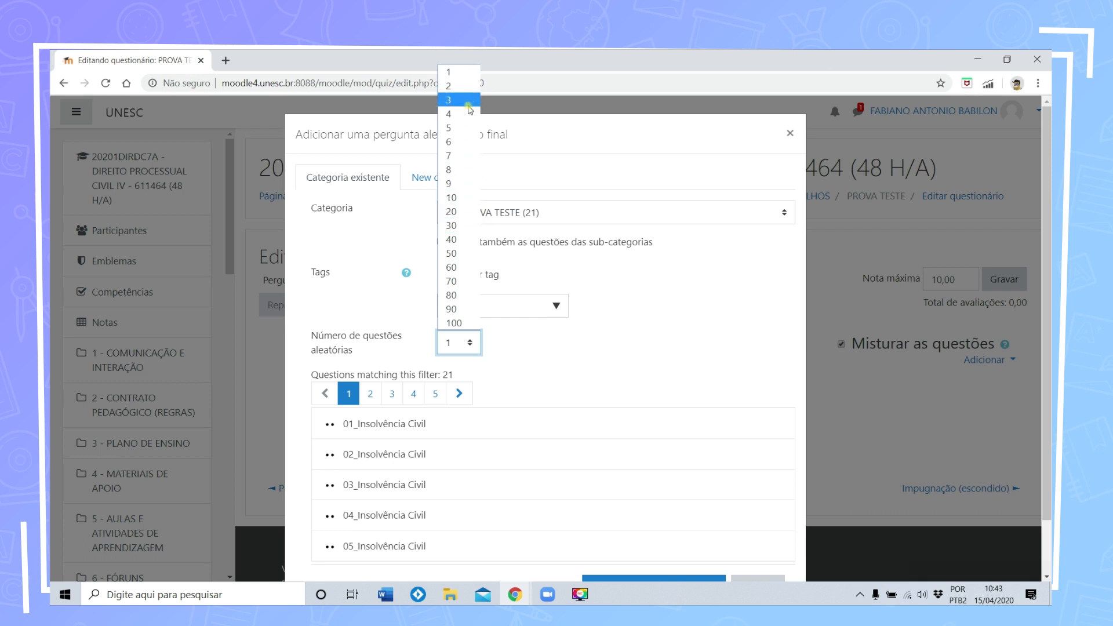
pyautogui.click(458, 197)
pyautogui.scroll(-1, 556, 515)
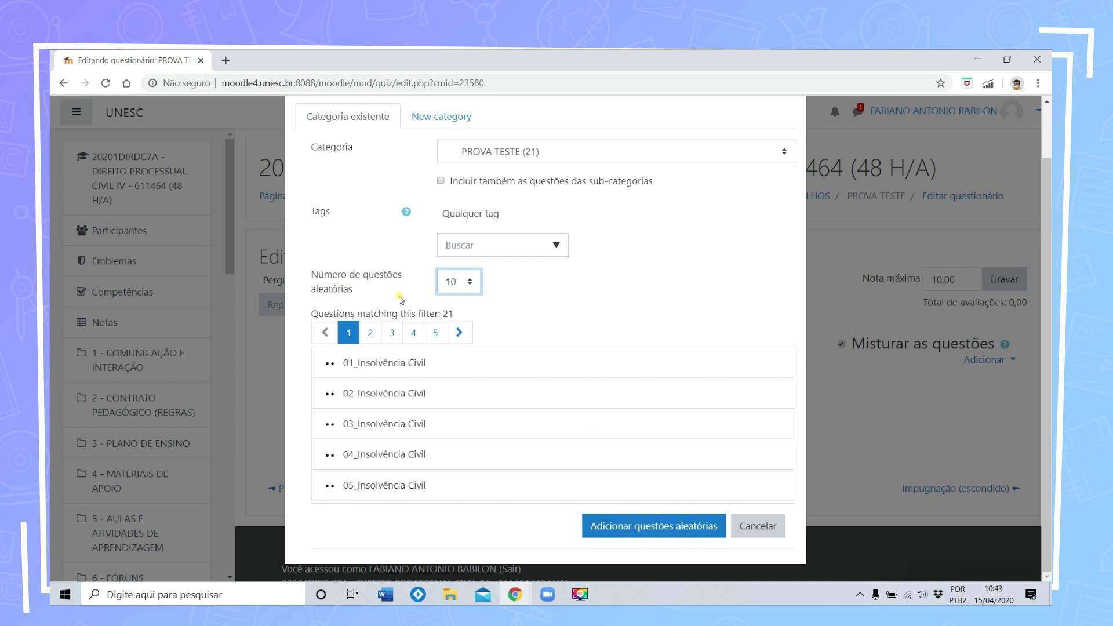
pyautogui.click(640, 529)
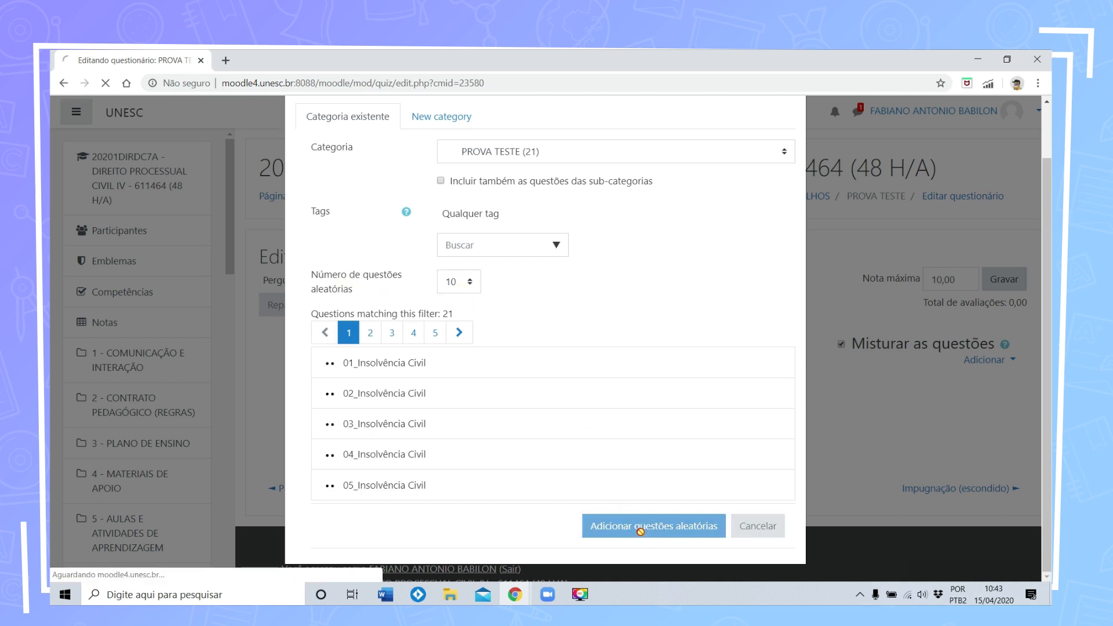
# Step: Check the random questions added to the quiz, and start a preview attempt of PROVA TESTE
pyautogui.scroll(-5, 581, 410)
pyautogui.scroll(3, 580, 412)
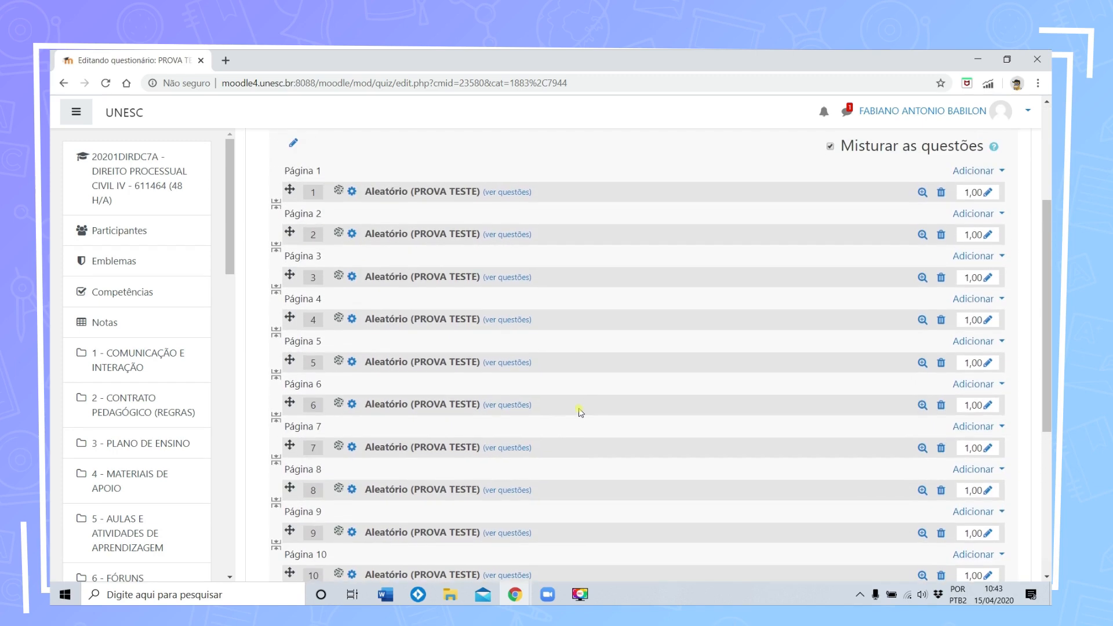
pyautogui.scroll(-3, 580, 412)
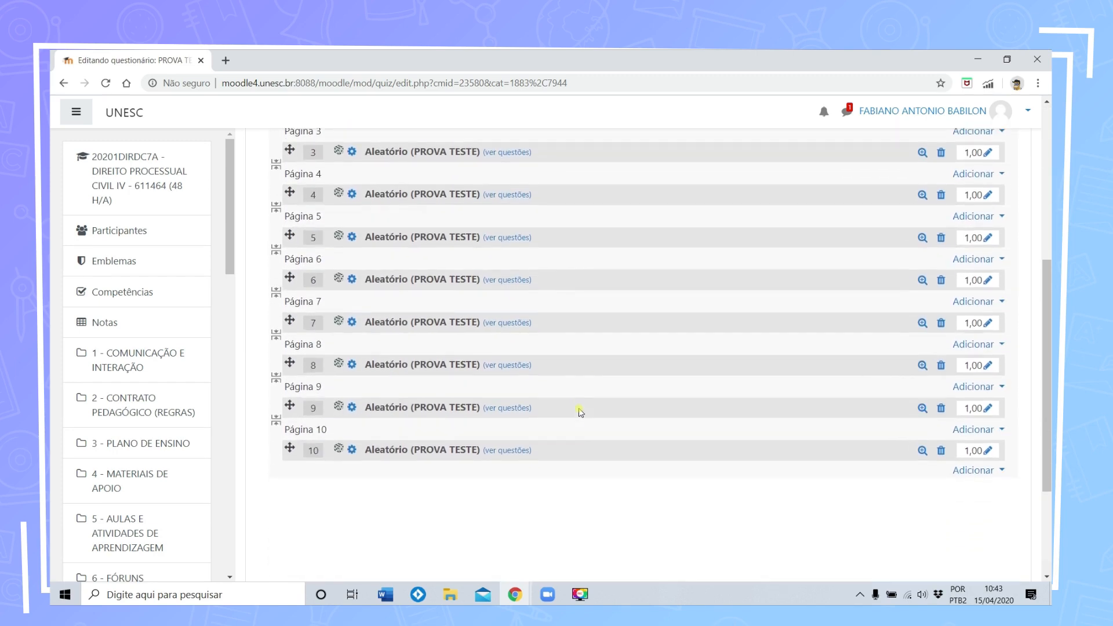
pyautogui.scroll(5, 580, 411)
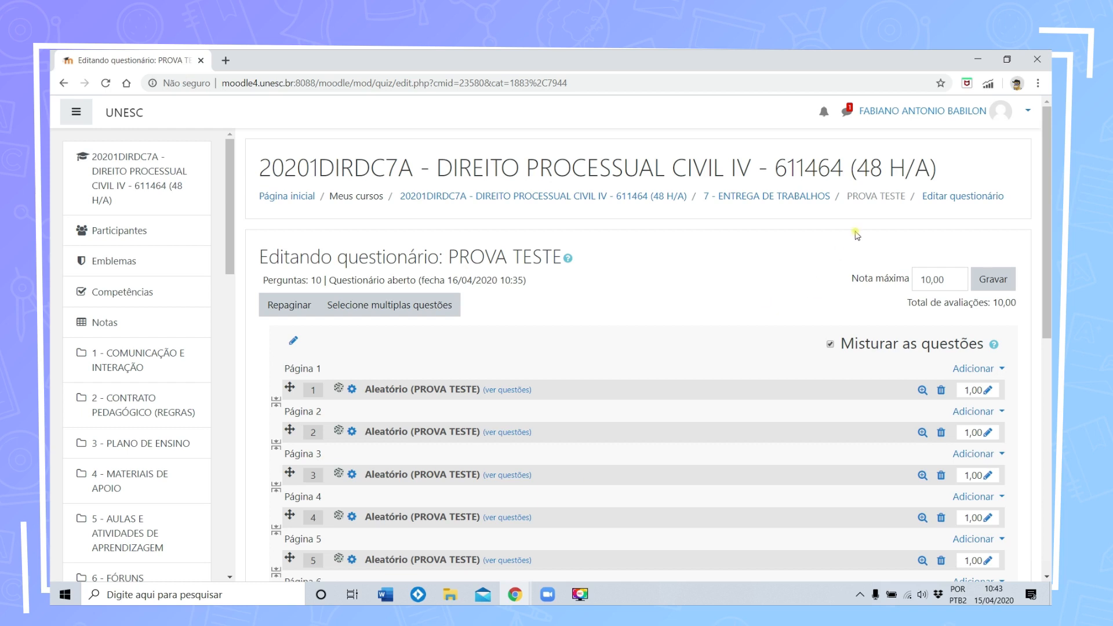
pyautogui.click(867, 199)
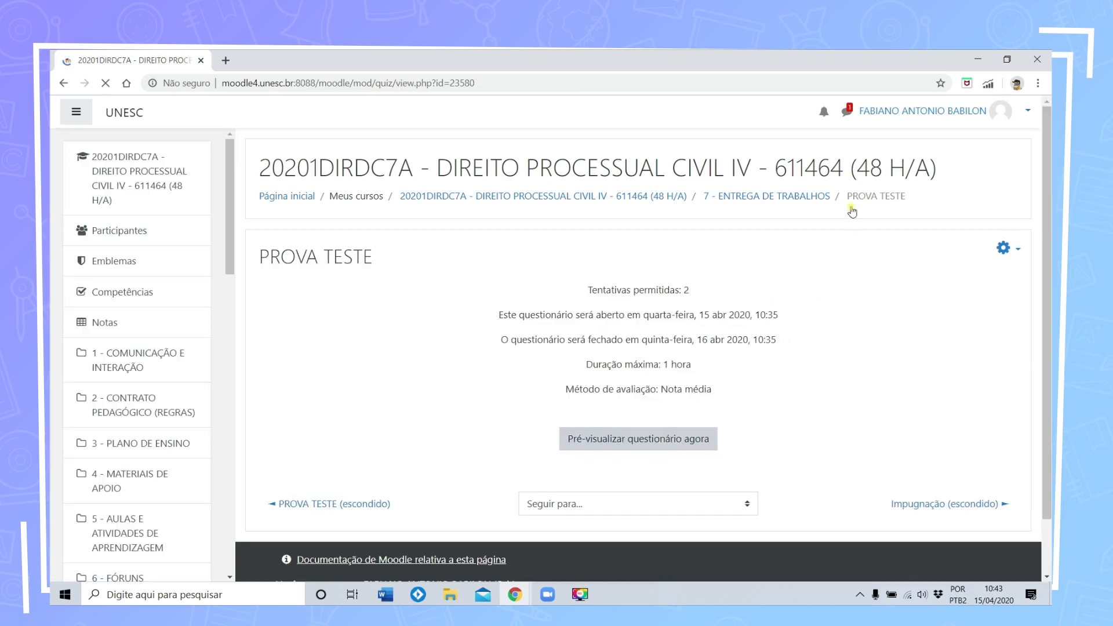
pyautogui.click(632, 441)
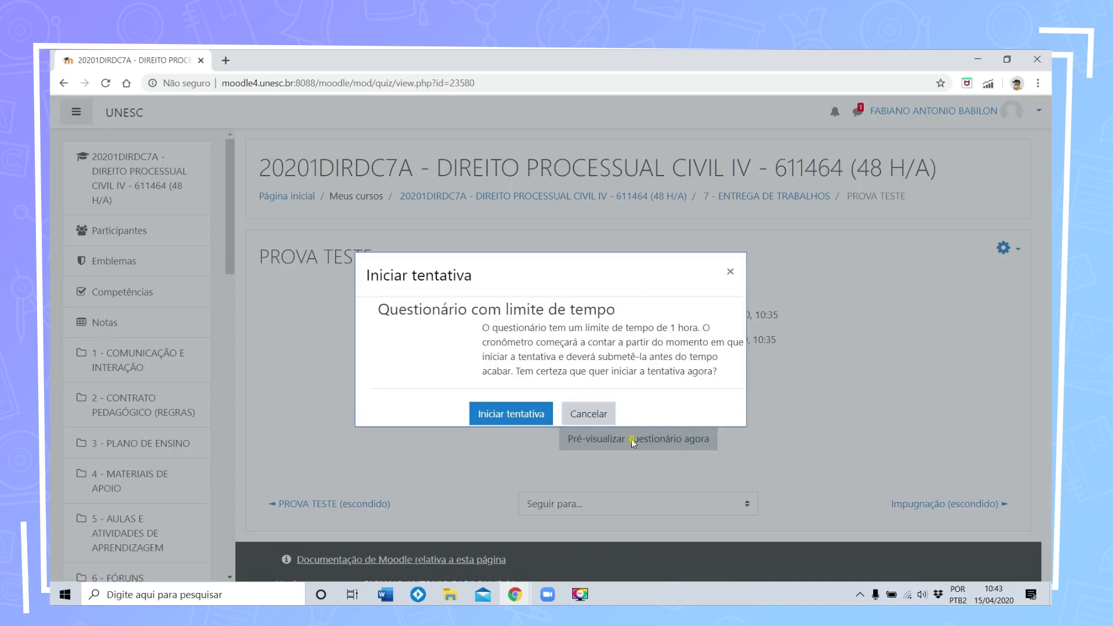
pyautogui.click(529, 412)
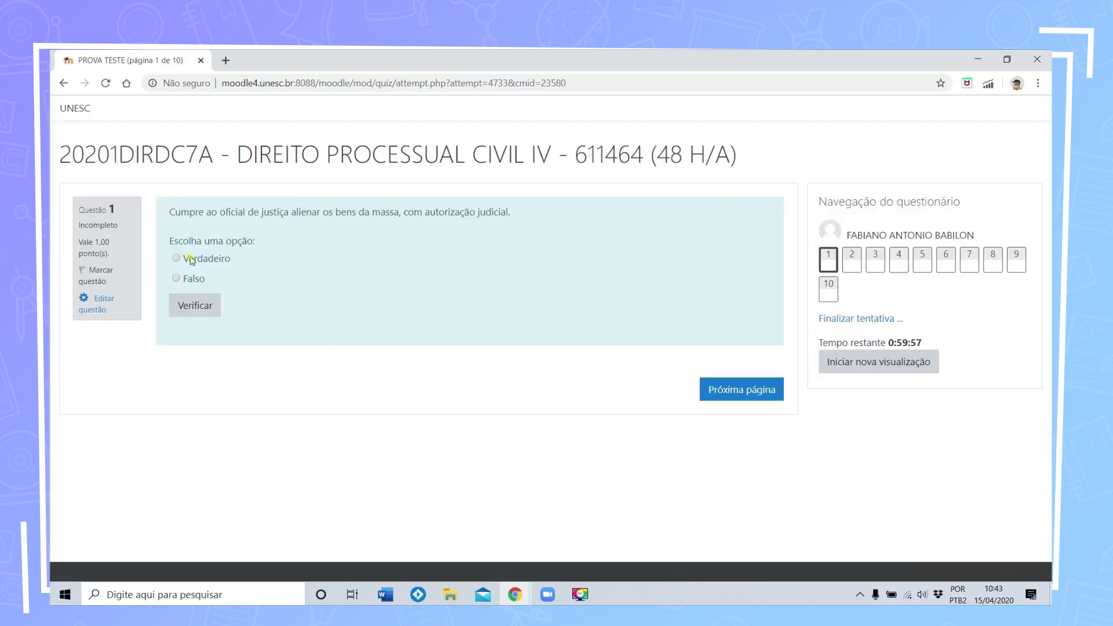
# Step: Answer Verdadeiro to questions 1, 2 and 3 of the preview attempt, verifying the answer to question 1
pyautogui.click(195, 305)
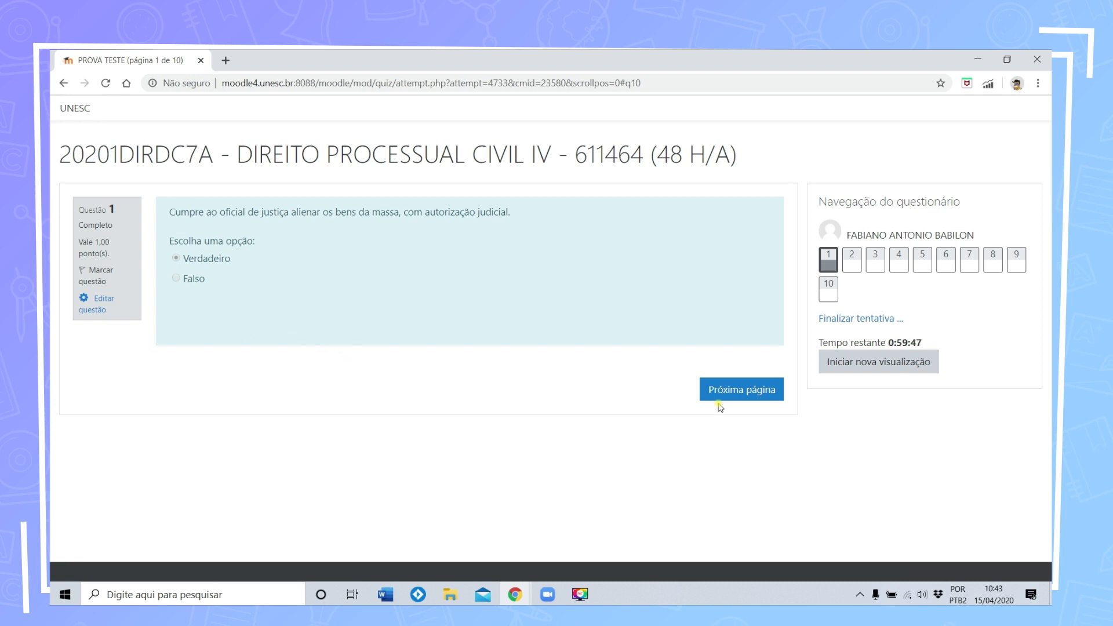
pyautogui.click(738, 396)
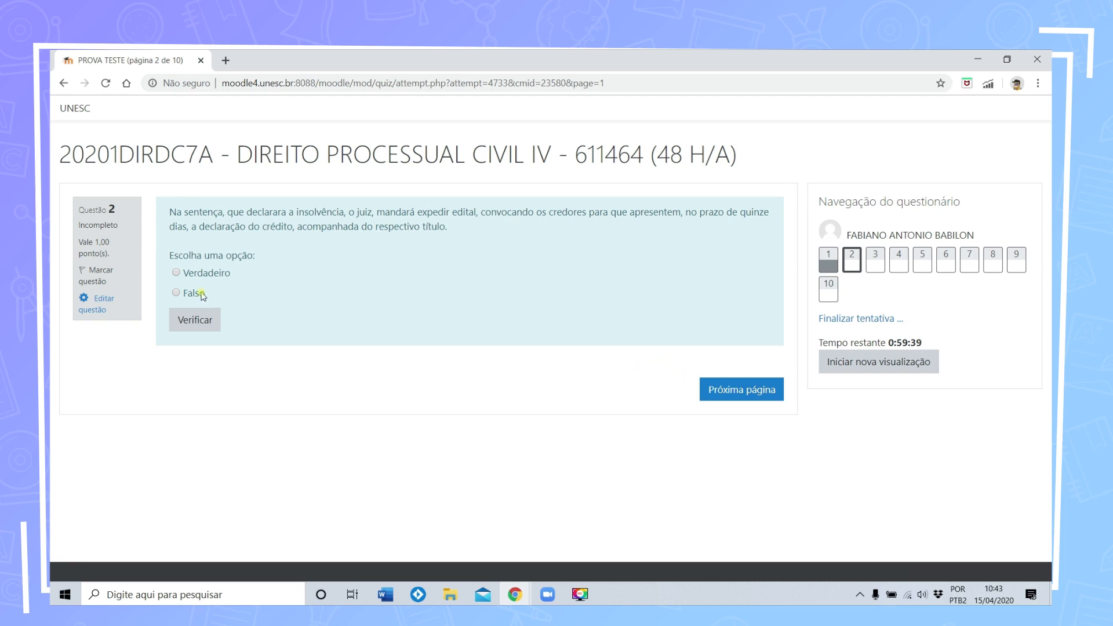
pyautogui.click(176, 274)
pyautogui.click(702, 388)
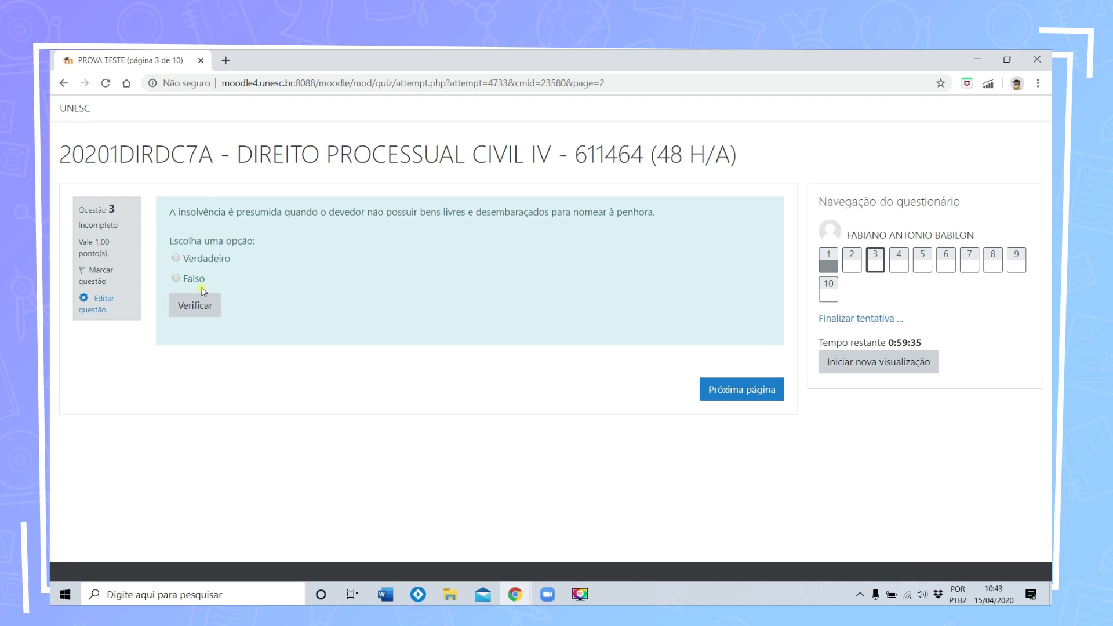
pyautogui.click(744, 390)
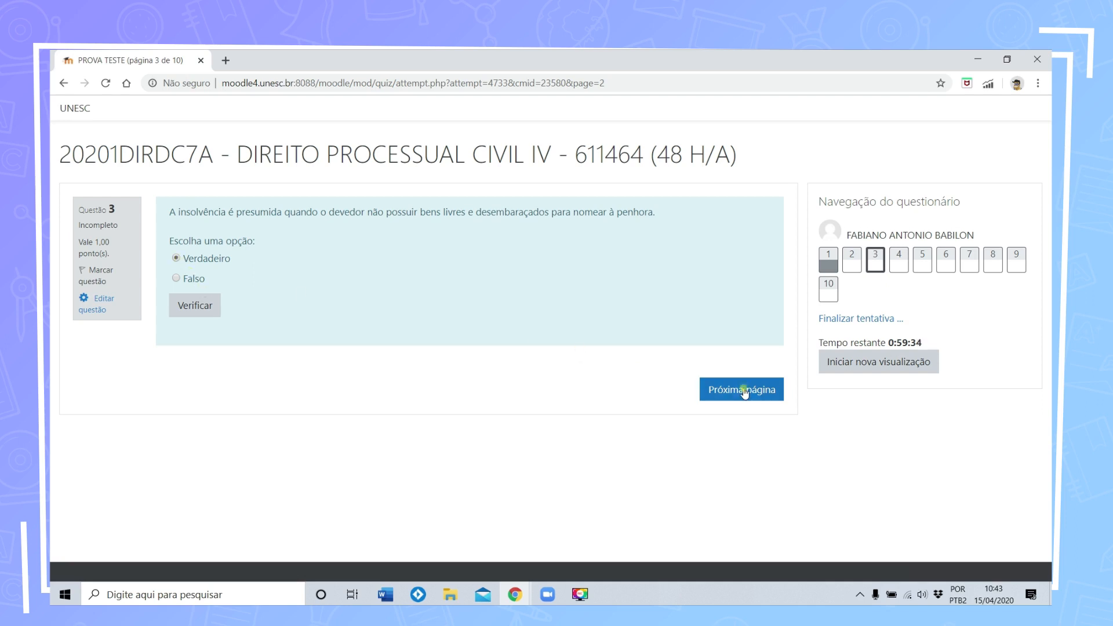
# Step: Finish the preview attempt and submit all its answers with confirmation
pyautogui.click(844, 320)
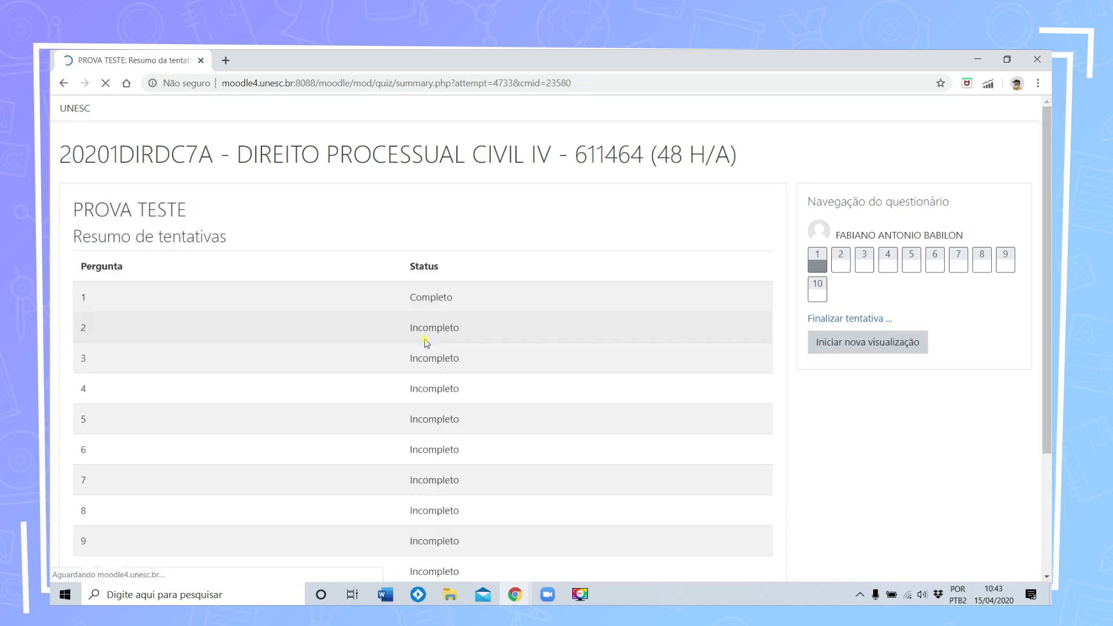
pyautogui.scroll(-2, 374, 354)
pyautogui.scroll(-1, 374, 354)
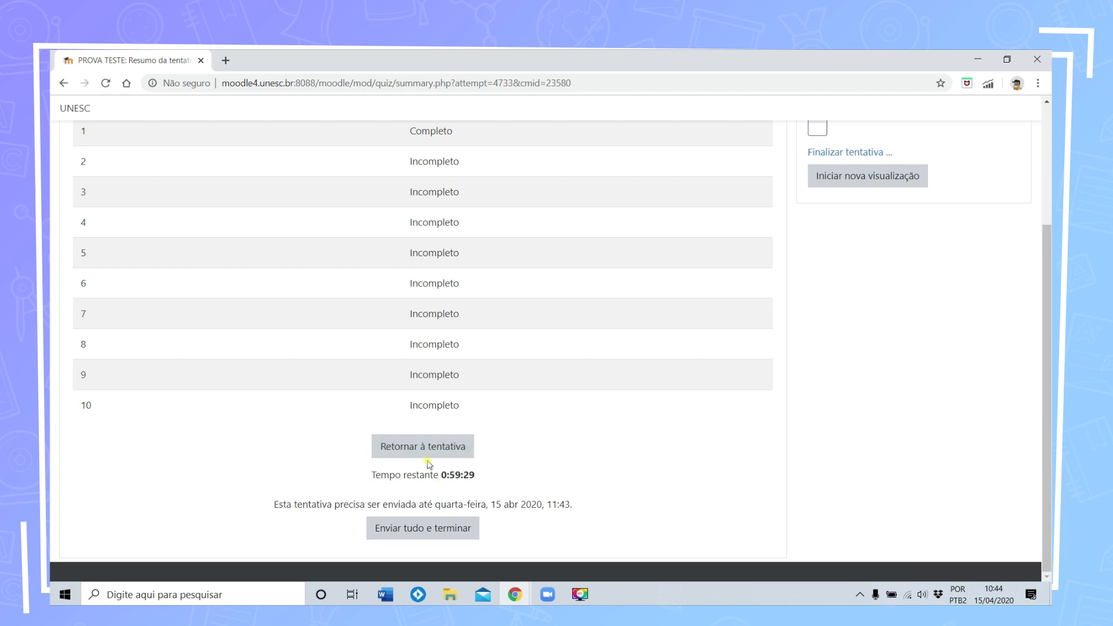
pyautogui.click(427, 524)
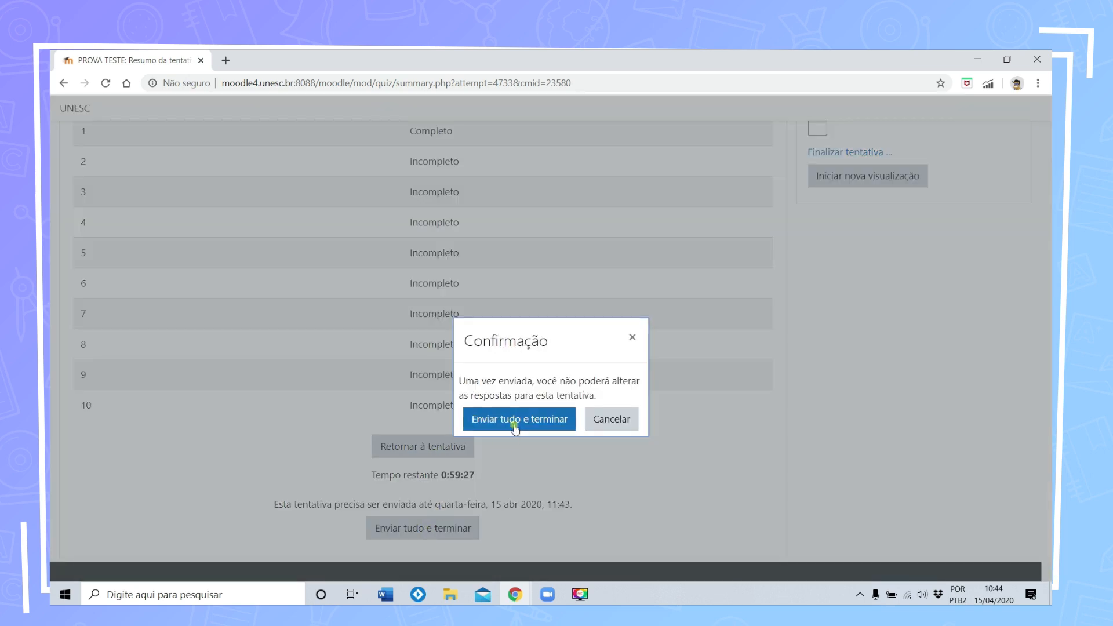
pyautogui.click(516, 428)
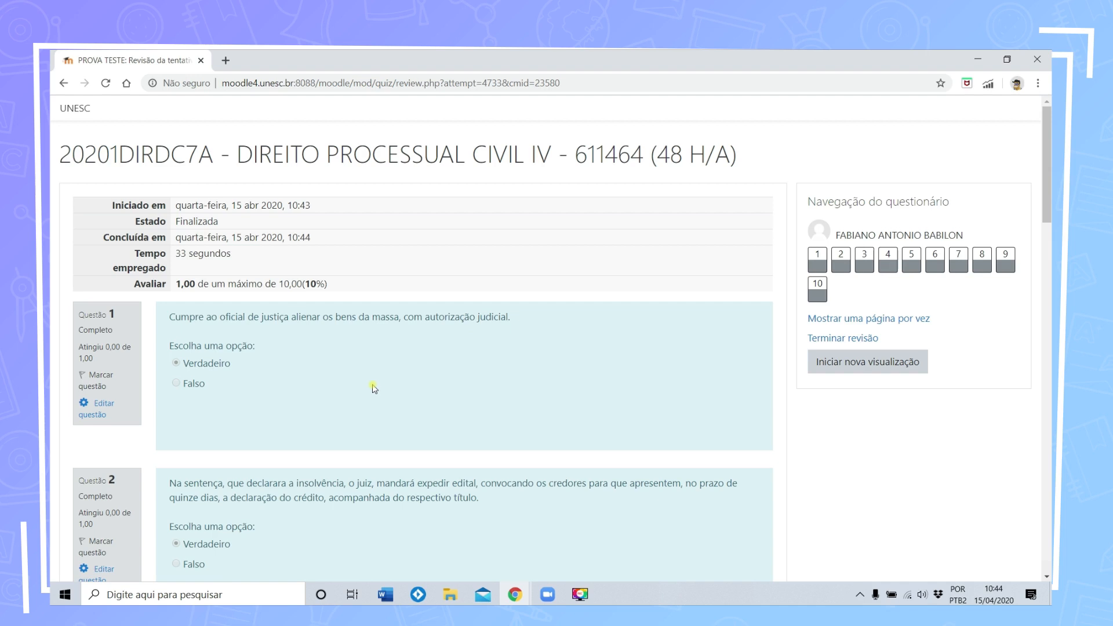
# Step: Review the submitted attempt's grade and its answers from question 1 through question 10
pyautogui.scroll(-2, 374, 389)
pyautogui.scroll(1, 284, 336)
pyautogui.scroll(-1, 286, 341)
pyautogui.scroll(1, 232, 279)
pyautogui.moveTo(181, 222); pyautogui.dragTo(331, 227)
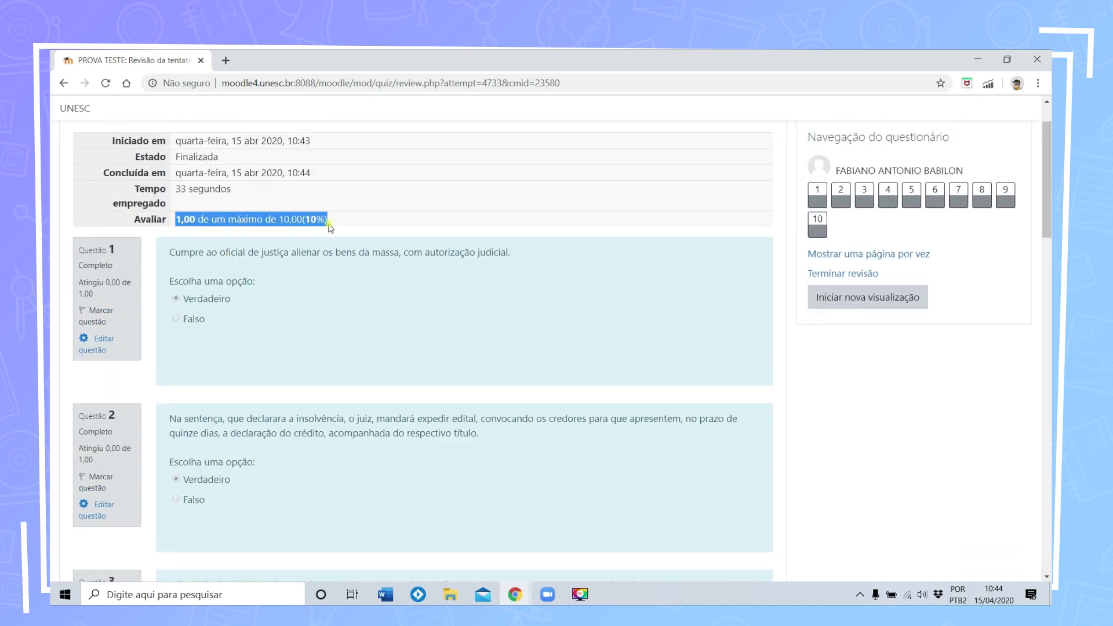
pyautogui.scroll(-5, 284, 301)
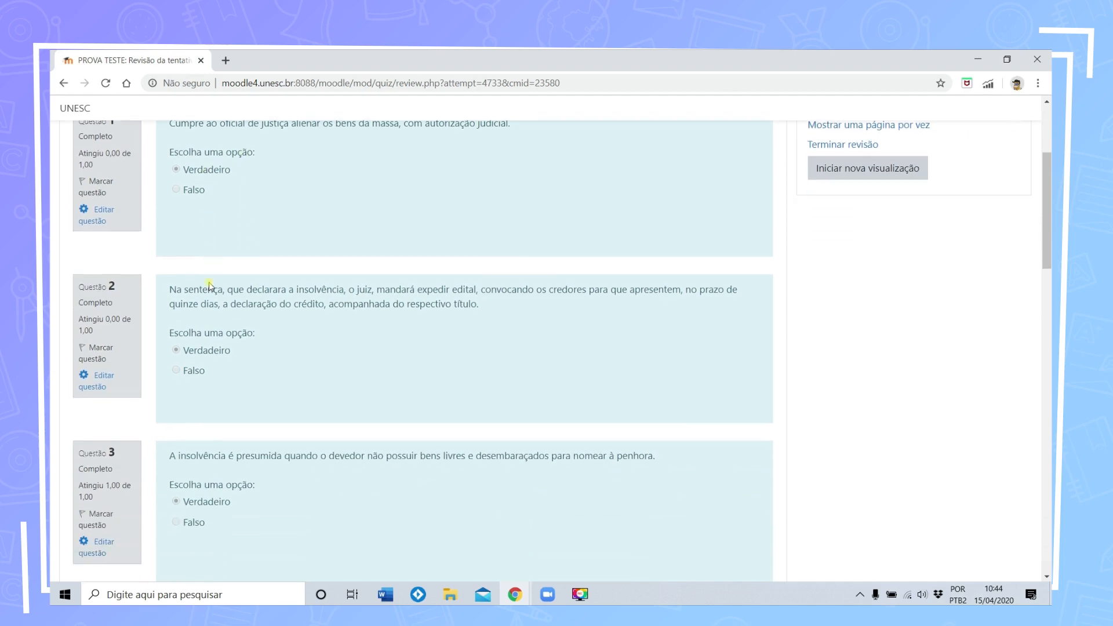
pyautogui.scroll(-20, 210, 285)
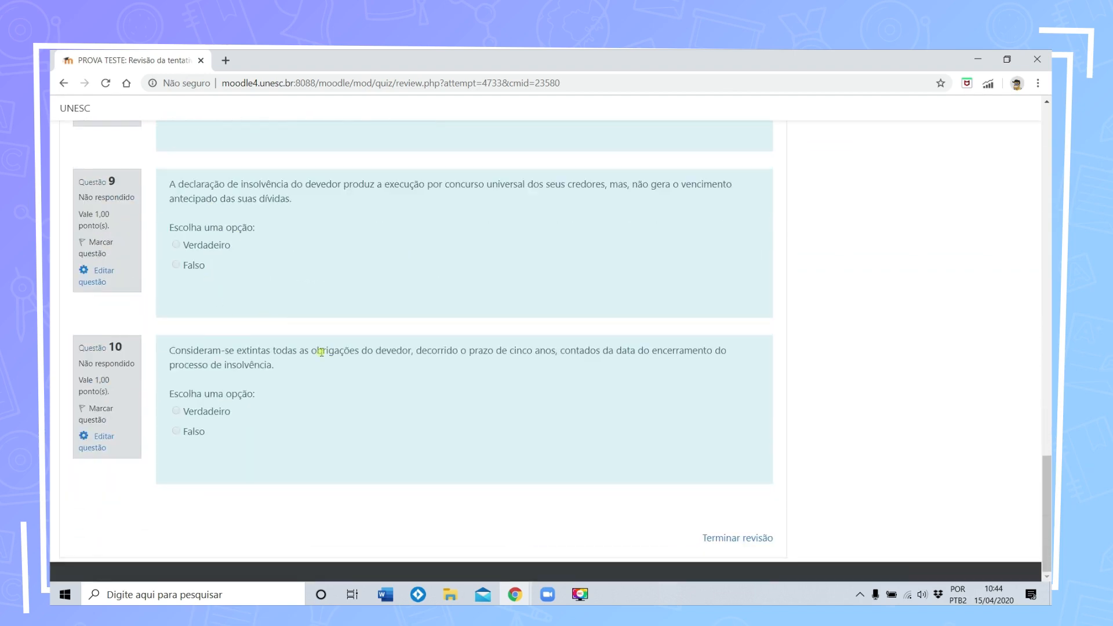
# Step: End the attempt review and check the summary of previous attempts on the quiz page
pyautogui.click(704, 539)
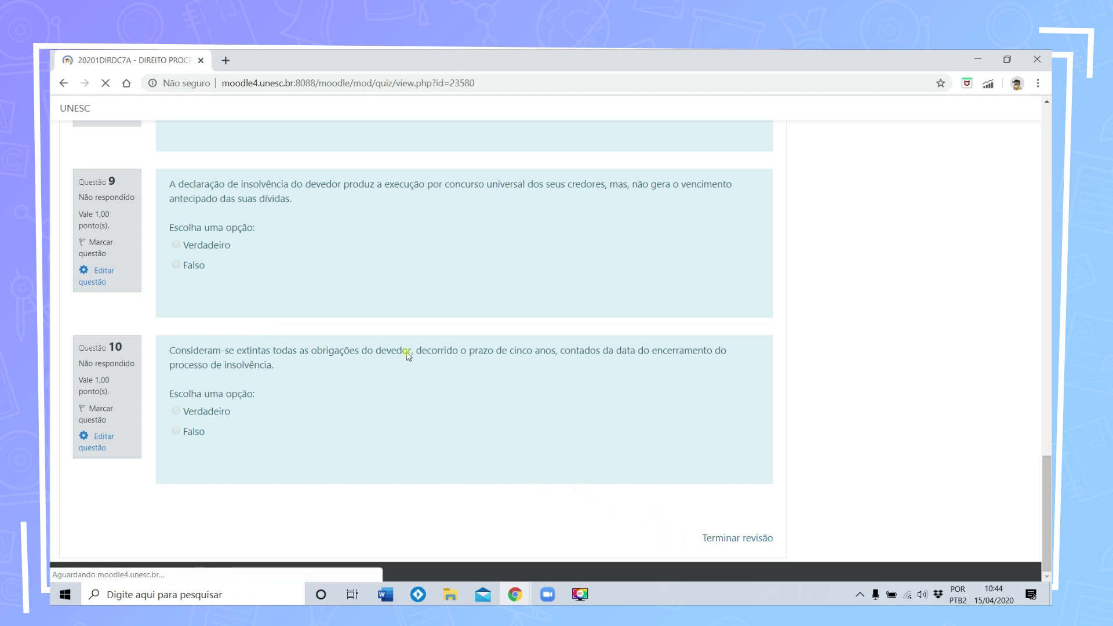
pyautogui.scroll(-2, 381, 362)
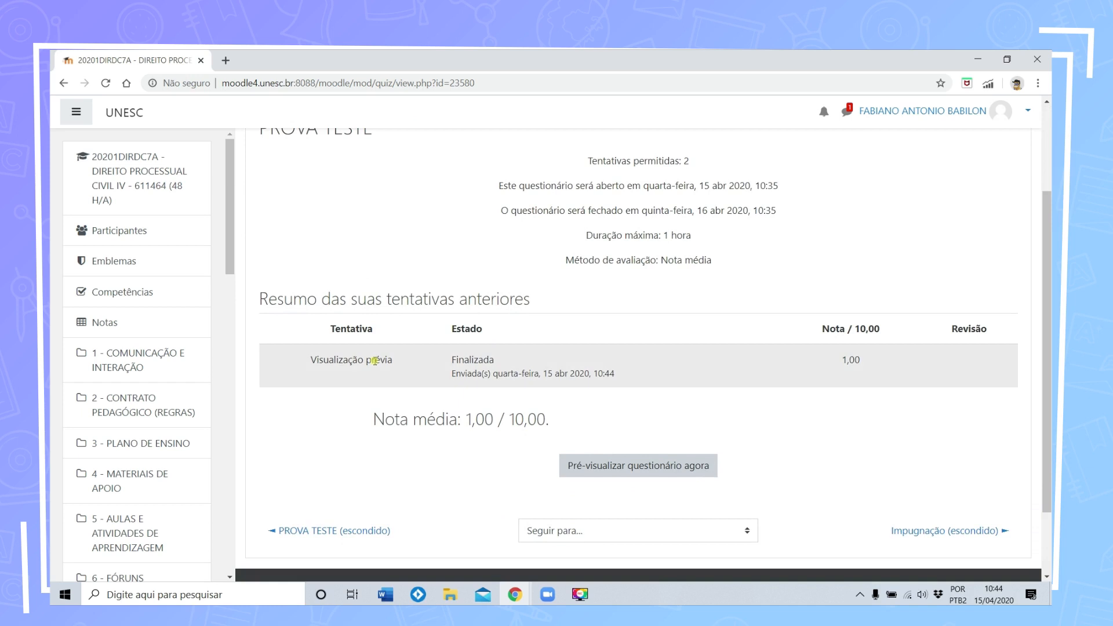
pyautogui.scroll(2, 499, 359)
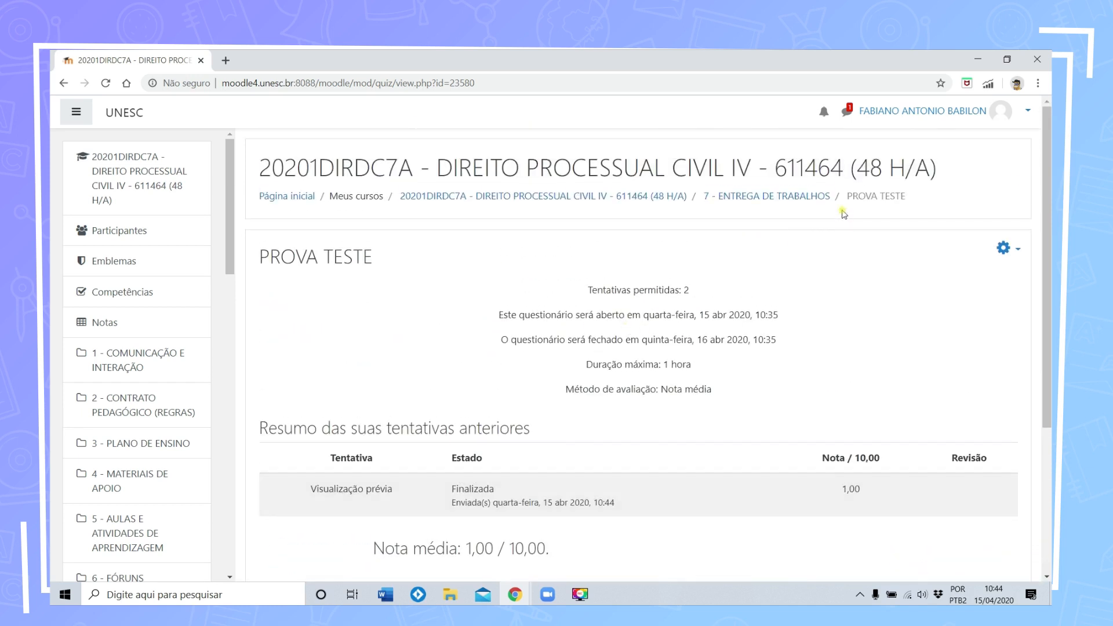
# Step: Return to the 7 - ENTREGA DE TRABALHOS section and check the editing options of the second PROVA TESTE, including Mostrar, without choosing one
pyautogui.click(867, 197)
pyautogui.click(719, 199)
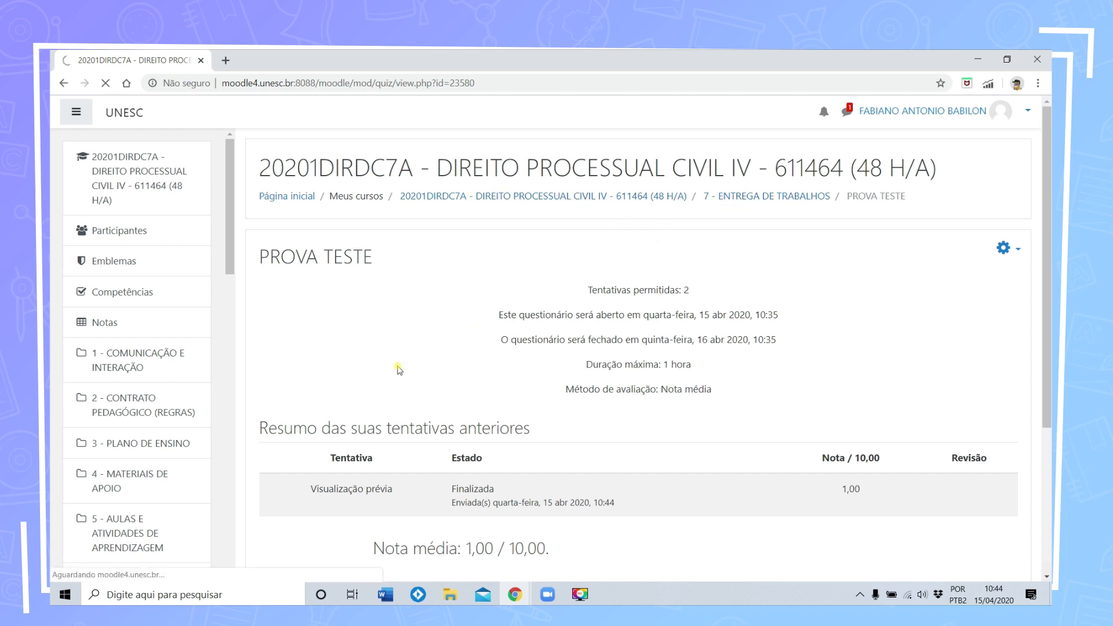
pyautogui.scroll(-5, 399, 370)
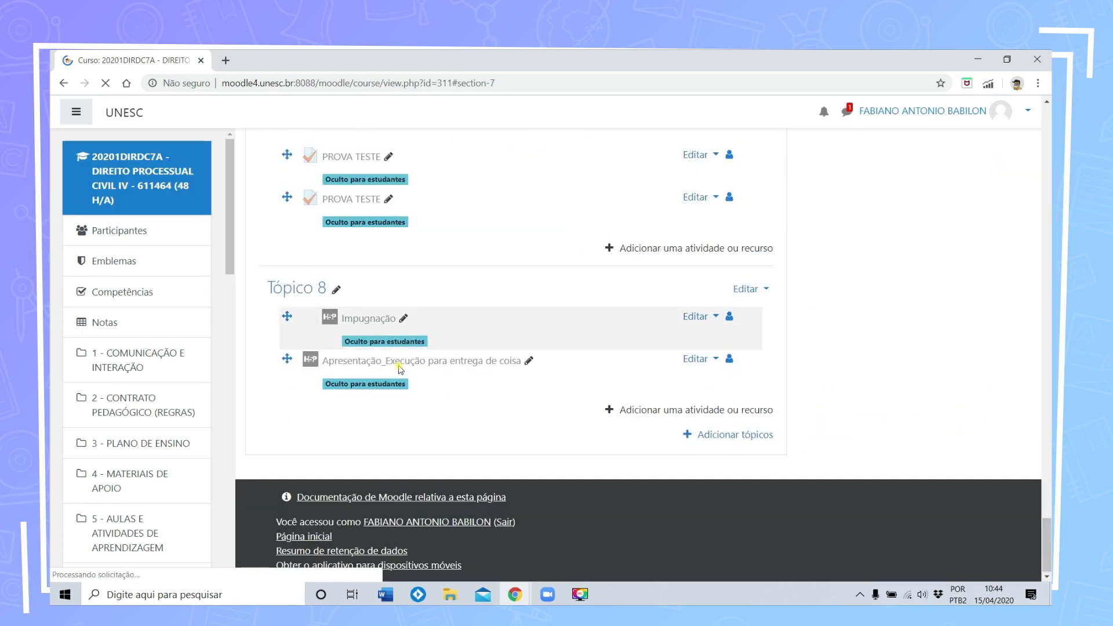
pyautogui.scroll(2, 400, 369)
pyautogui.click(716, 327)
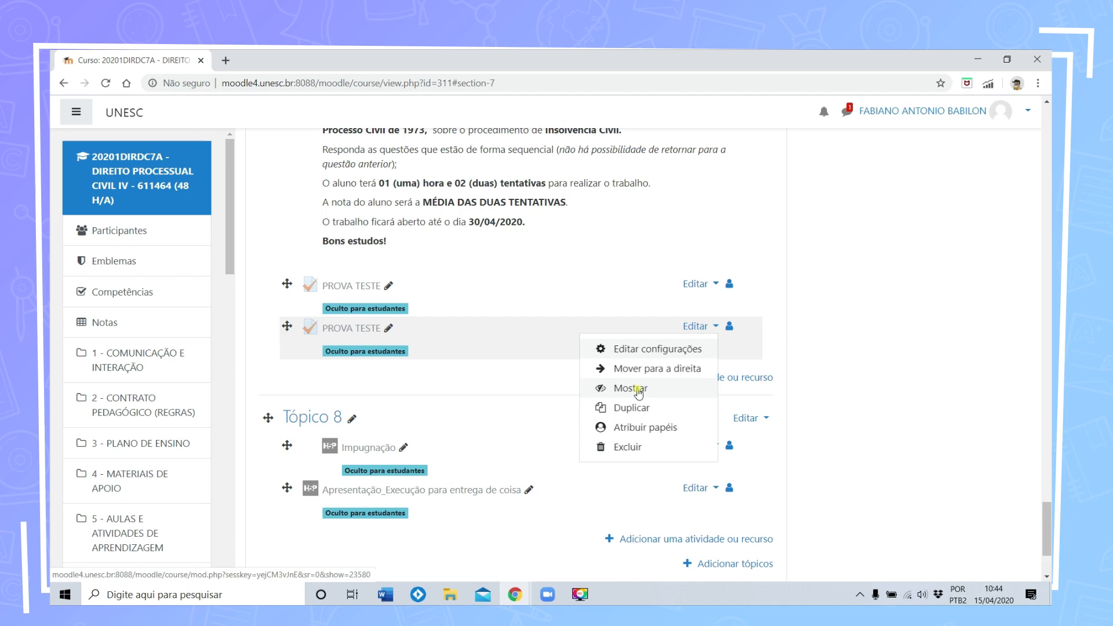
pyautogui.click(517, 379)
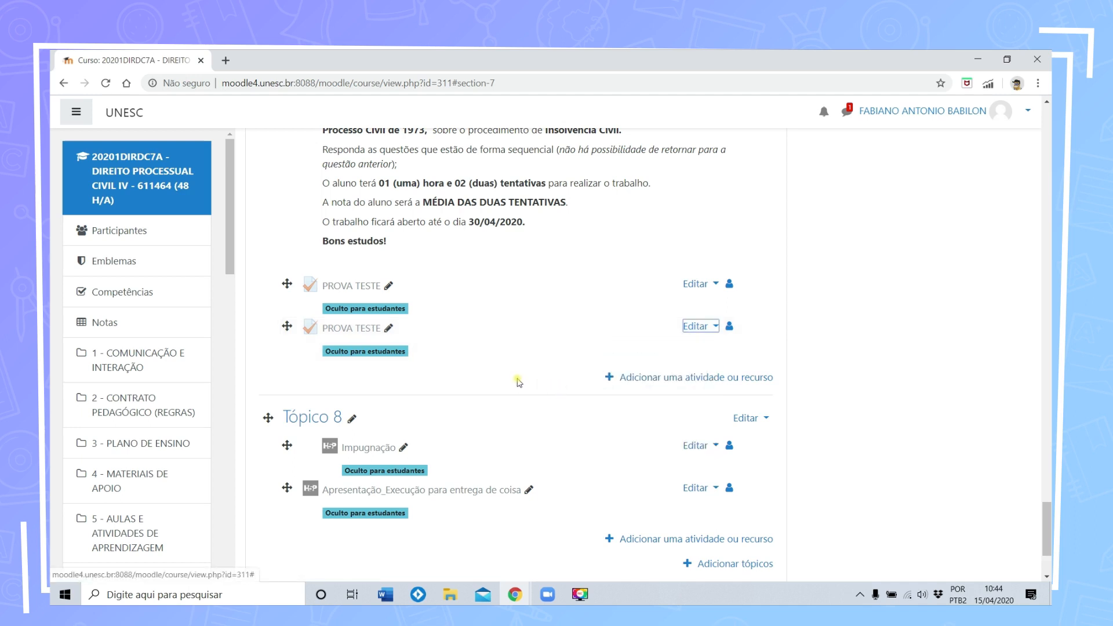